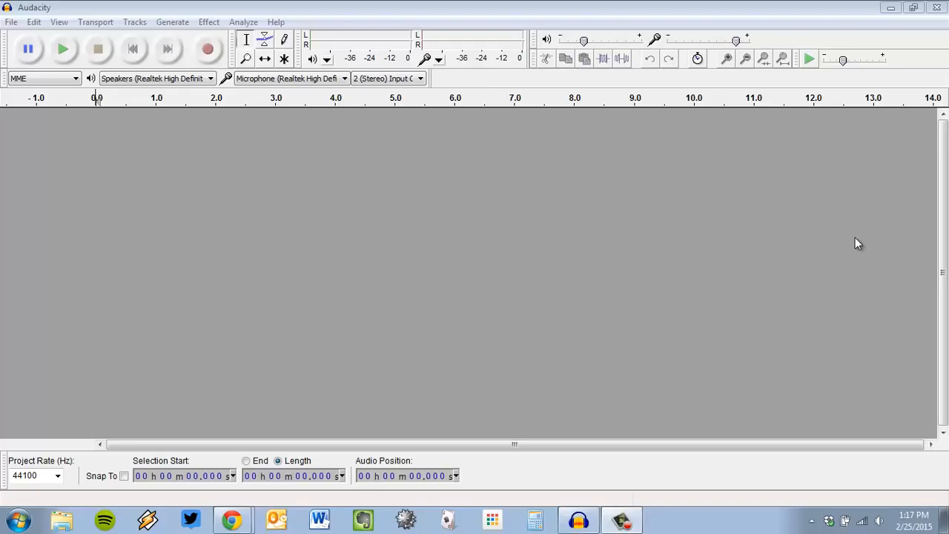
View the Audacity Manual tutorial on mixing a narration with background music in Chrome, and return to Audacity.
left_click(710, 6)
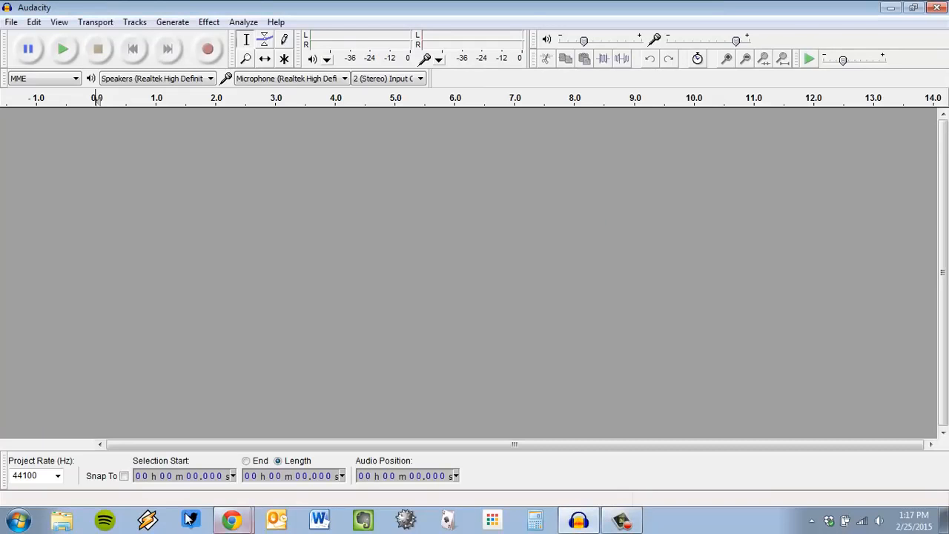
left_click(231, 519)
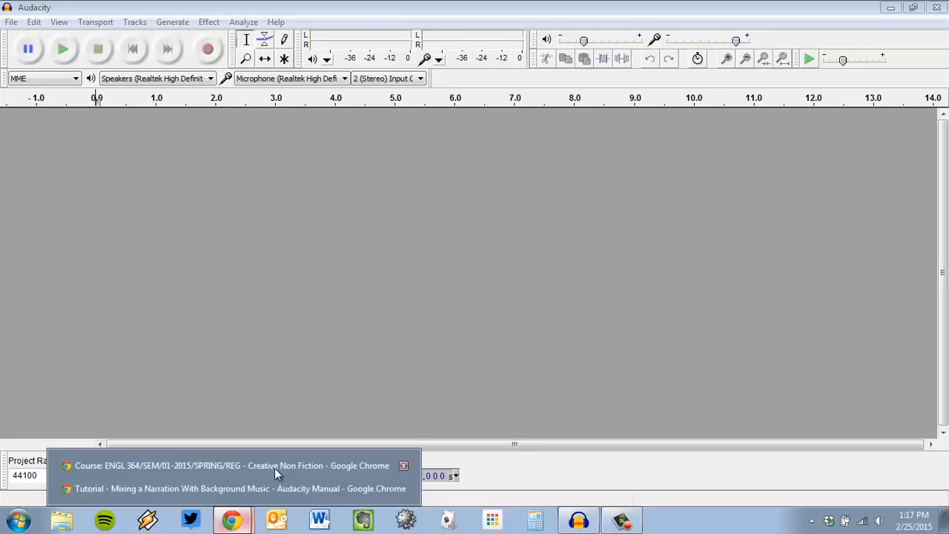
left_click(241, 488)
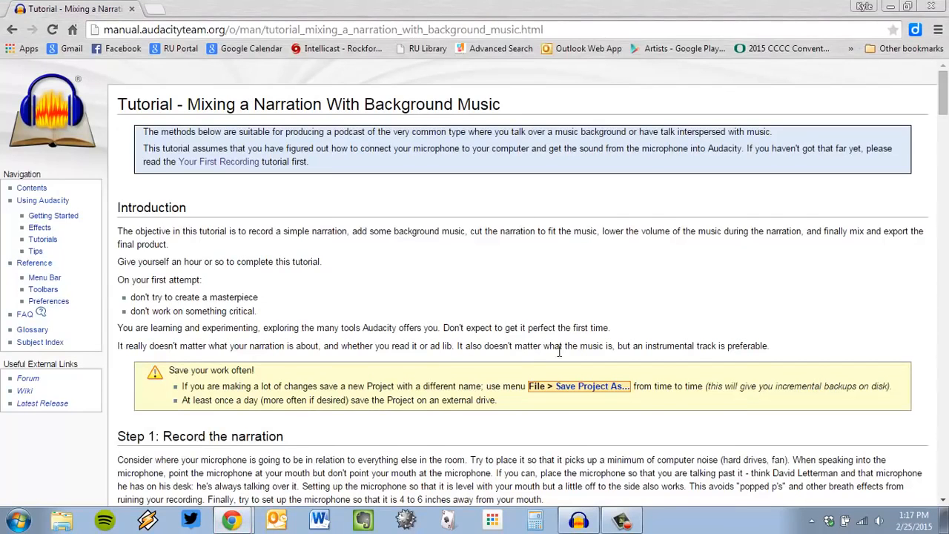
left_click(581, 523)
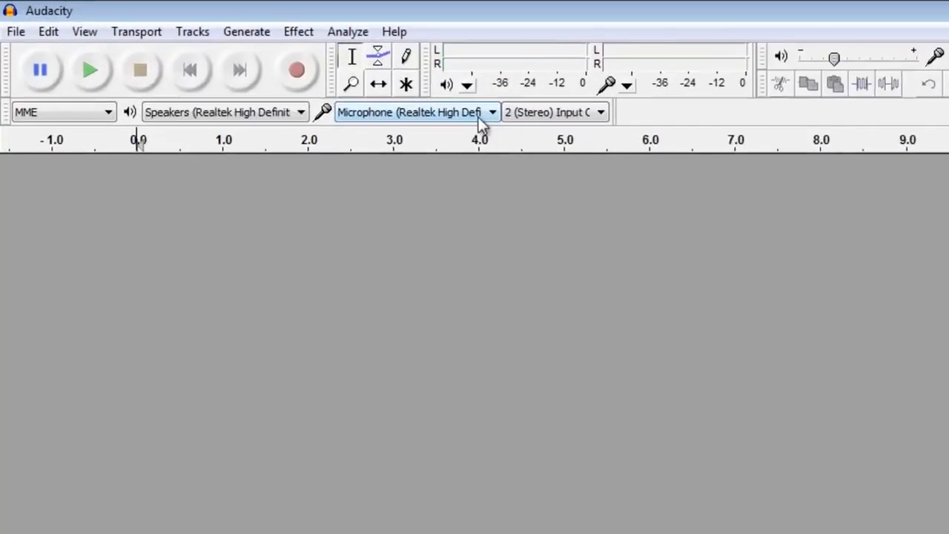
Set the recording device to the Yeti Stereo Microphone and start monitoring its input level.
left_click(623, 146)
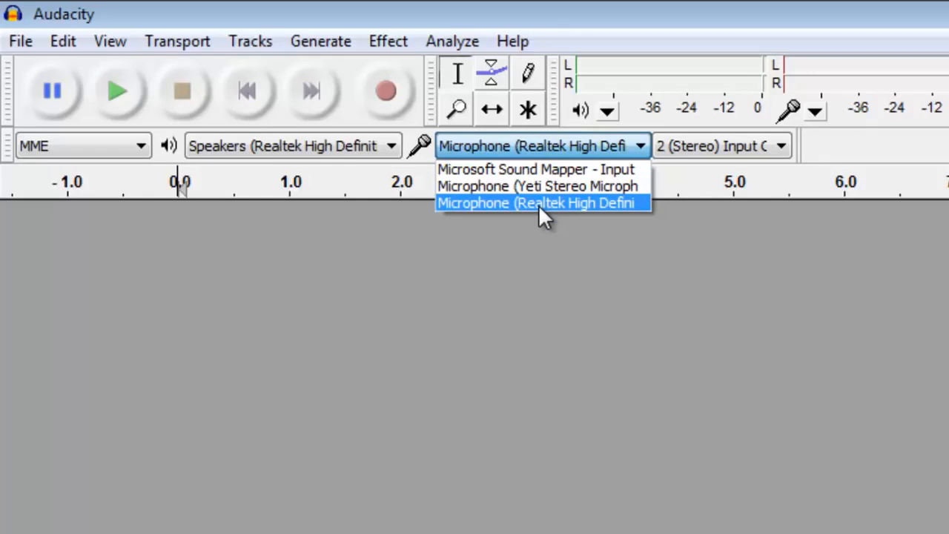
left_click(545, 183)
left_click(546, 186)
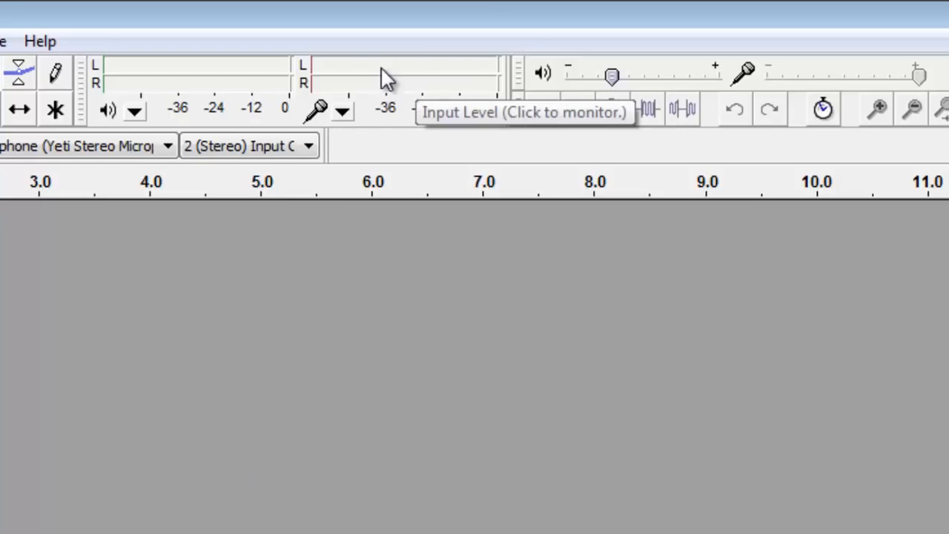
left_click(394, 87)
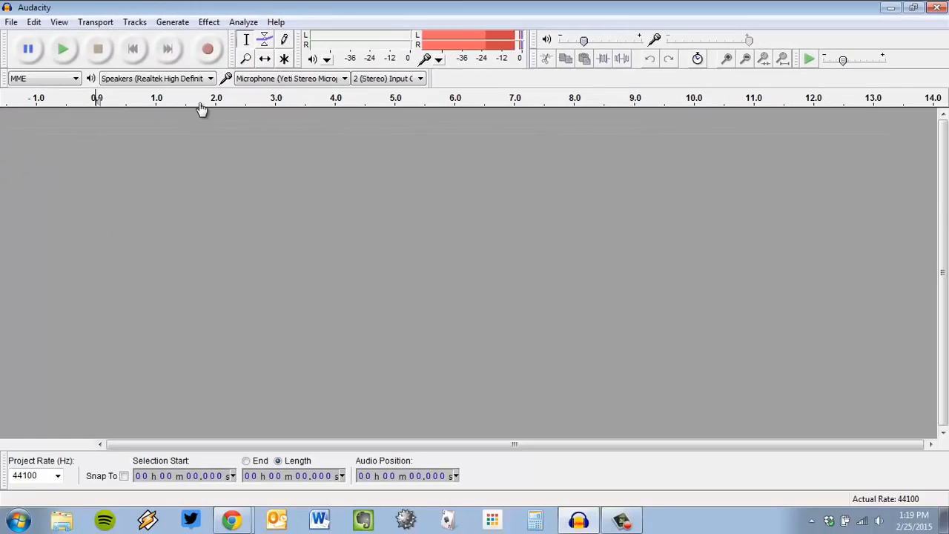
Record a stereo microphone narration about 38 seconds long on a new track.
left_click(209, 50)
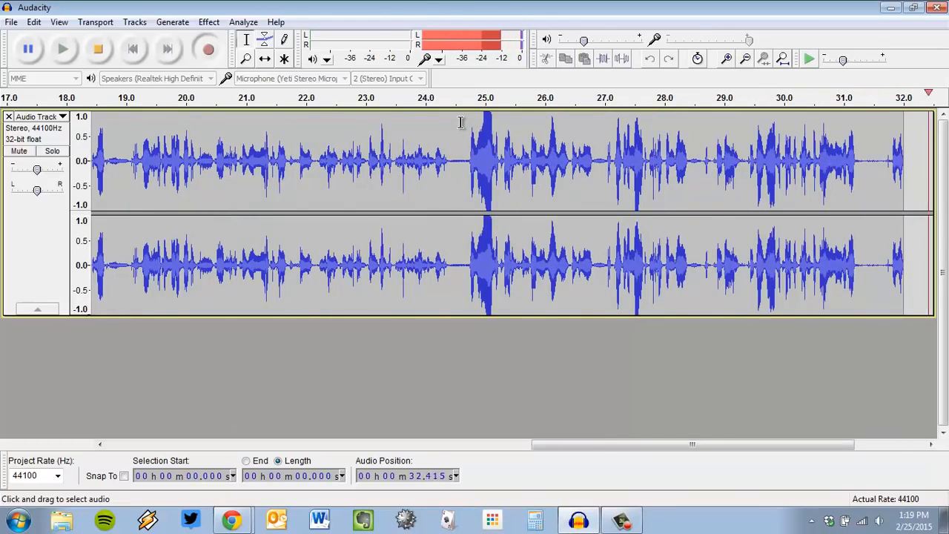
left_click(101, 48)
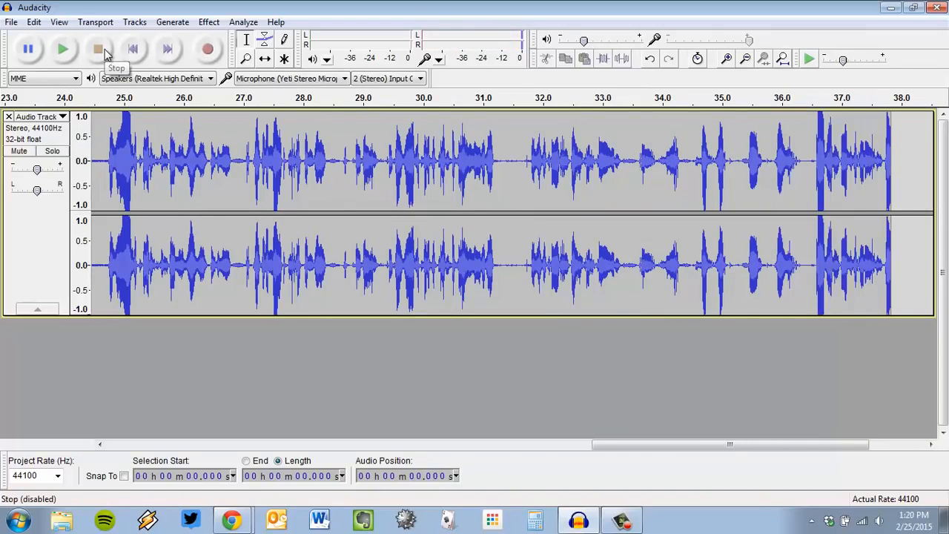
left_click_drag(647, 447, 188, 445)
left_click(59, 23)
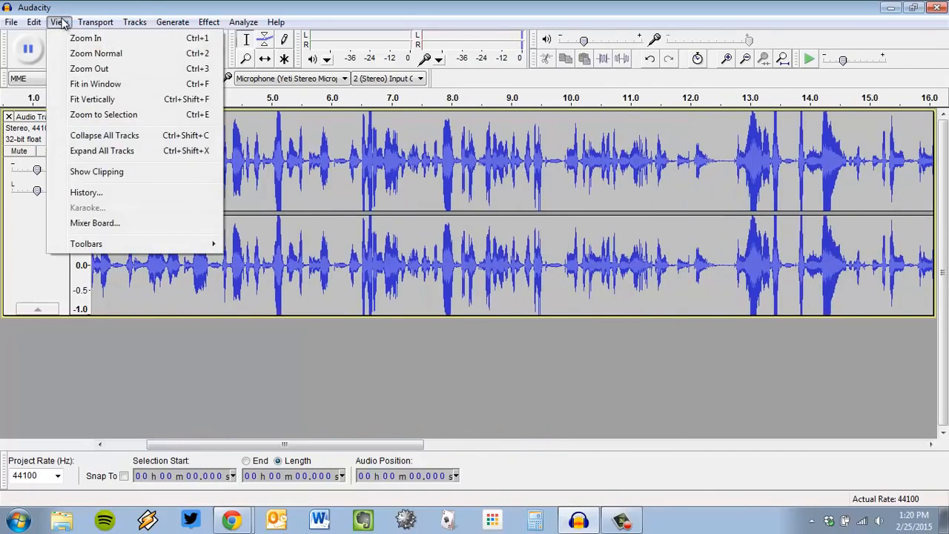
left_click(95, 83)
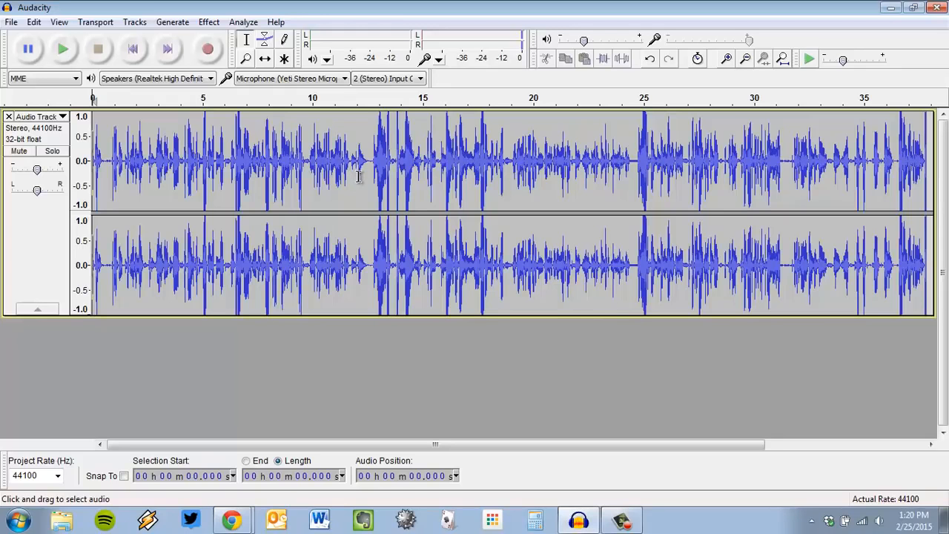
Try selecting the entire narration, and a section of about 11 seconds starting near 19.7 seconds.
key("ctrl+a")
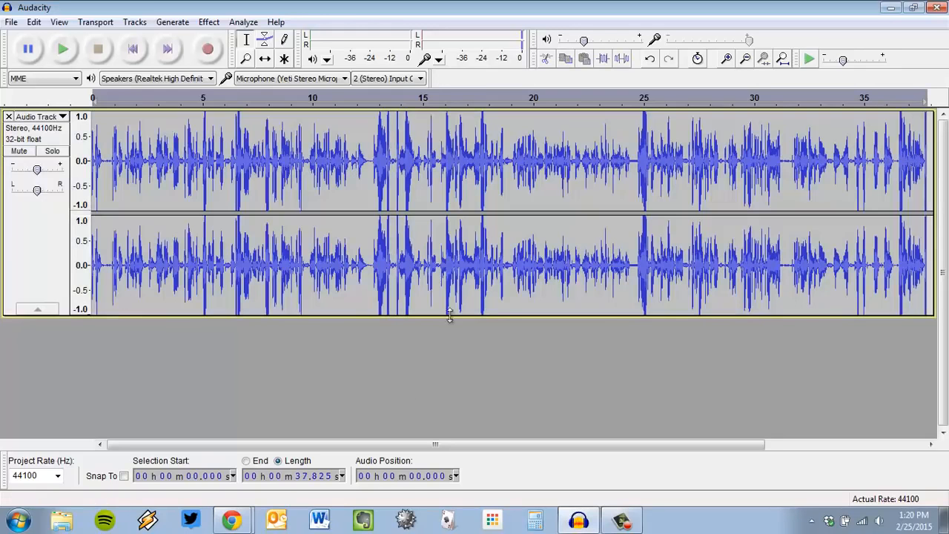
left_click(24, 232)
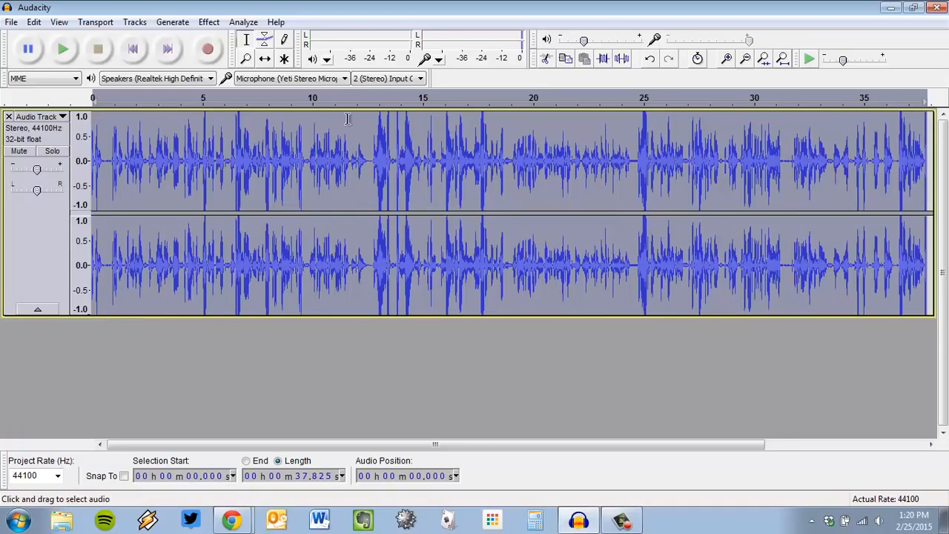
left_click(260, 149)
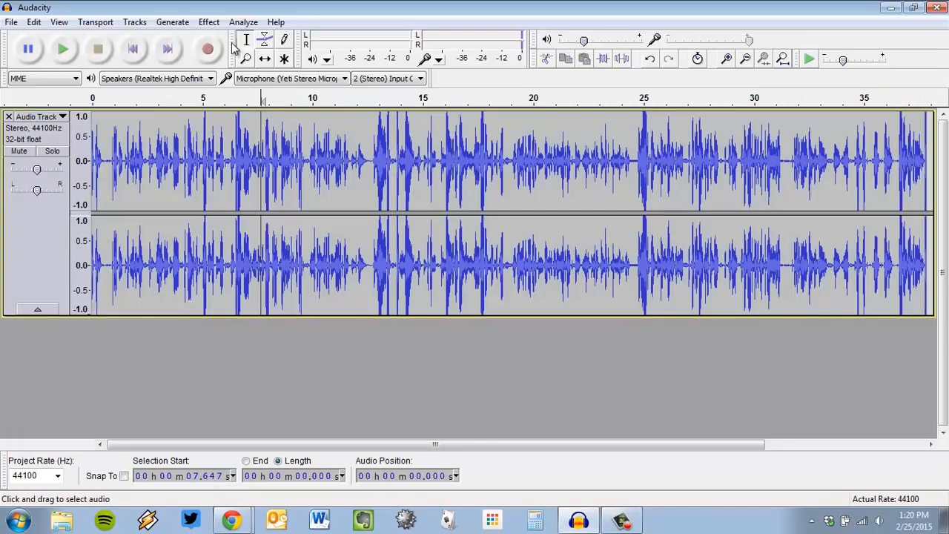
left_click_drag(264, 152, 467, 154)
left_click_drag(527, 151, 771, 150)
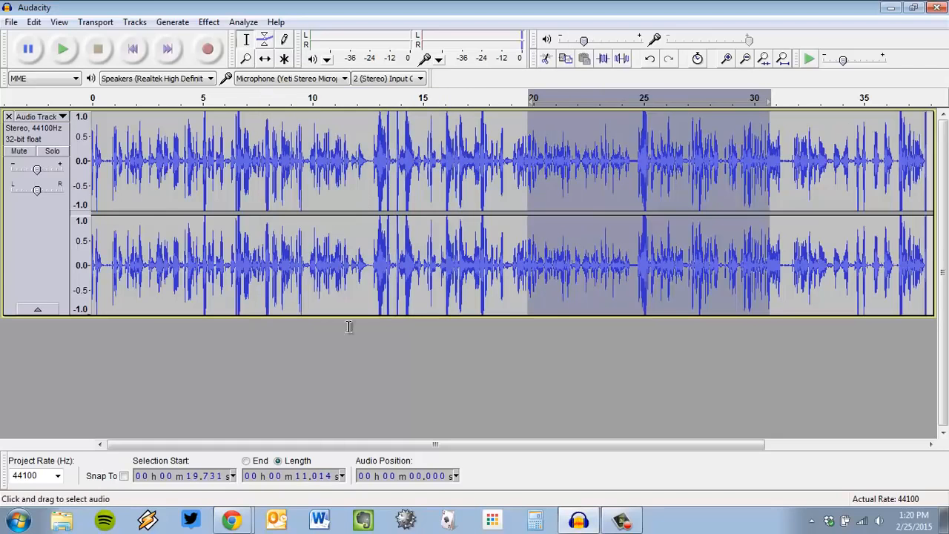
Select the whole narration track and open the Compressor effect for it.
left_click(32, 264)
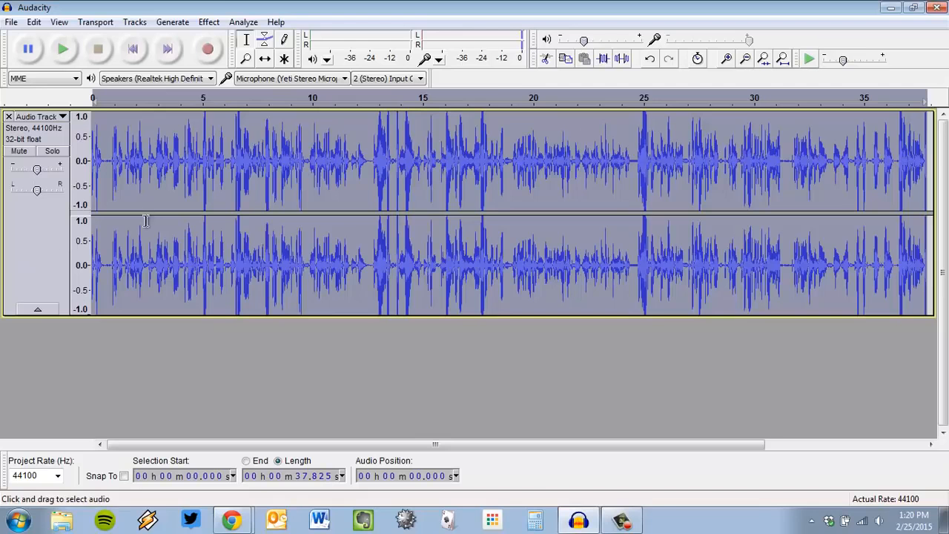
left_click(214, 25)
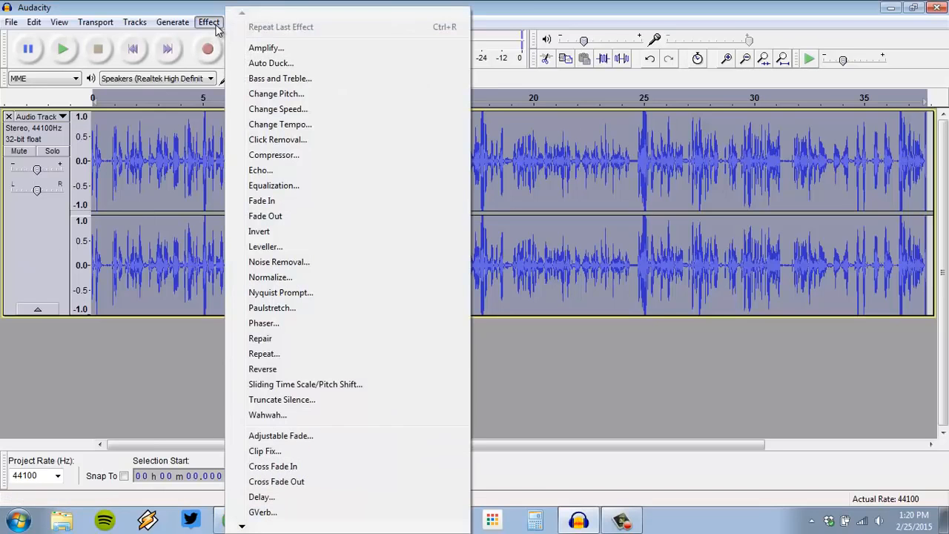
left_click(306, 159)
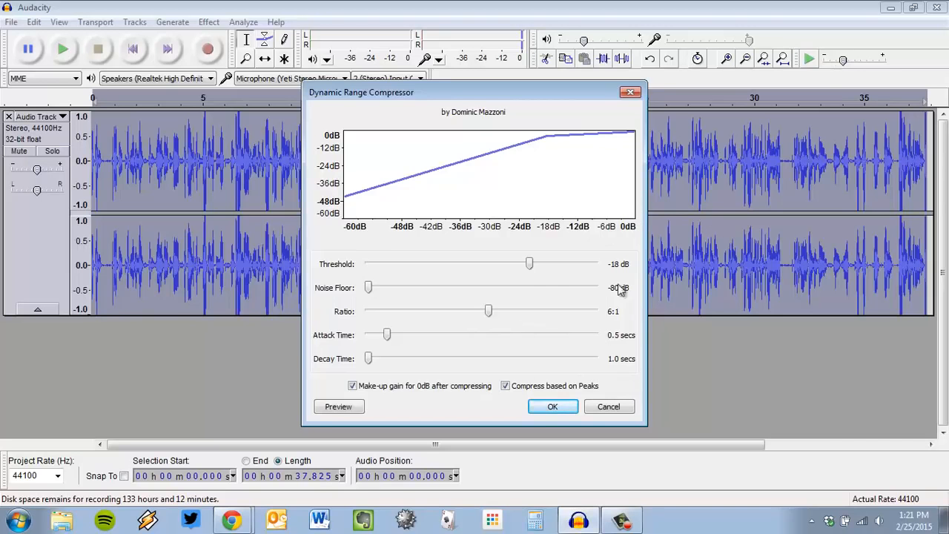
Consult the narration-editing section of the tutorial in Chrome, and apply Audacity's compressor with a -18 dB threshold, -80 dB noise floor and 6:1 ratio.
left_click(232, 520)
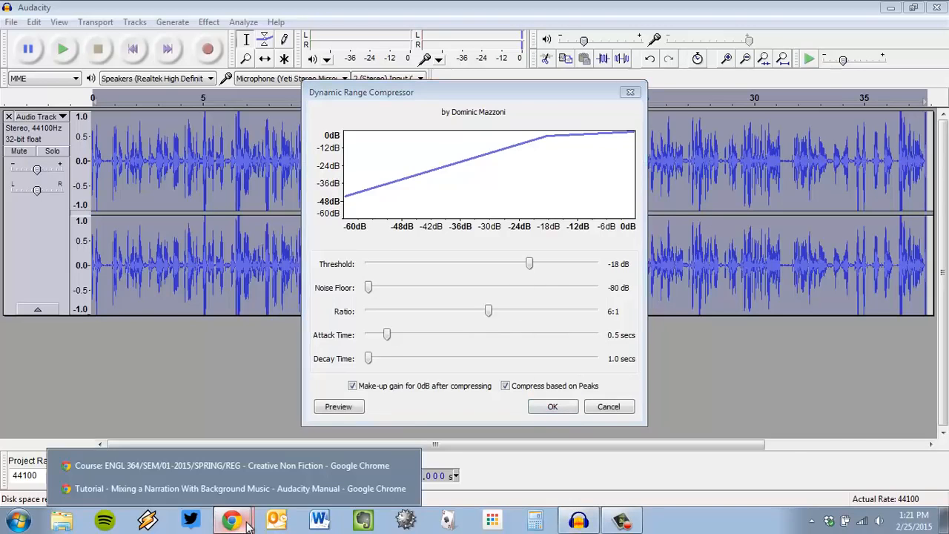
left_click(245, 488)
scroll(550, 265, "down", 20)
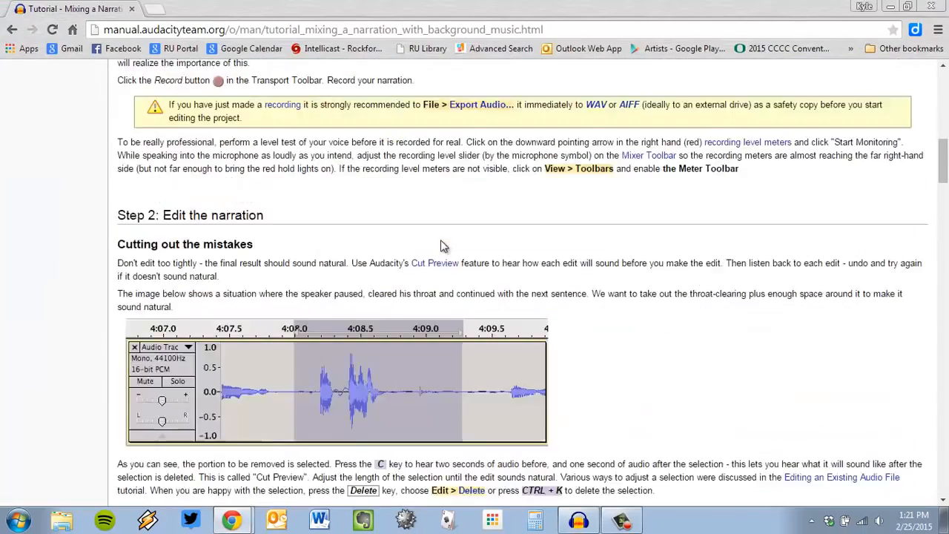
scroll(551, 265, "down", 4)
key("alt+Tab")
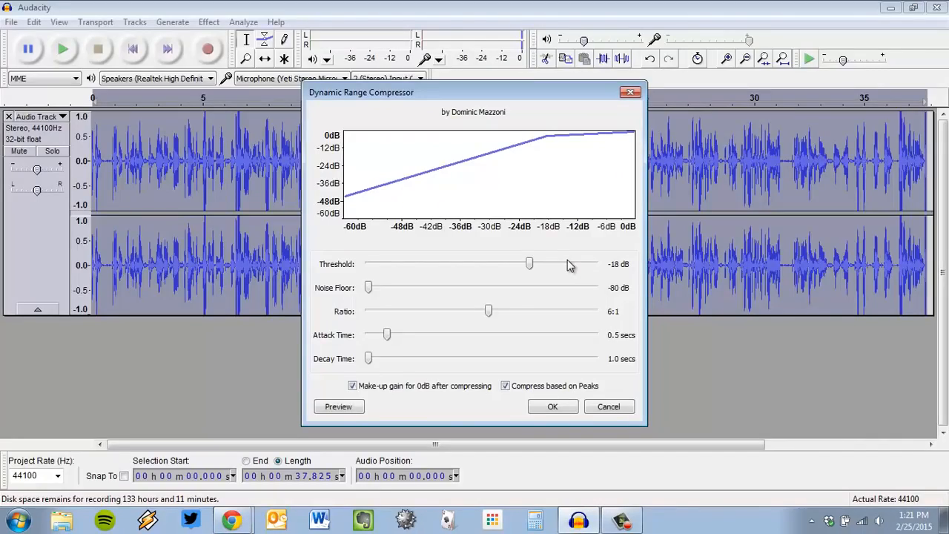
left_click(560, 407)
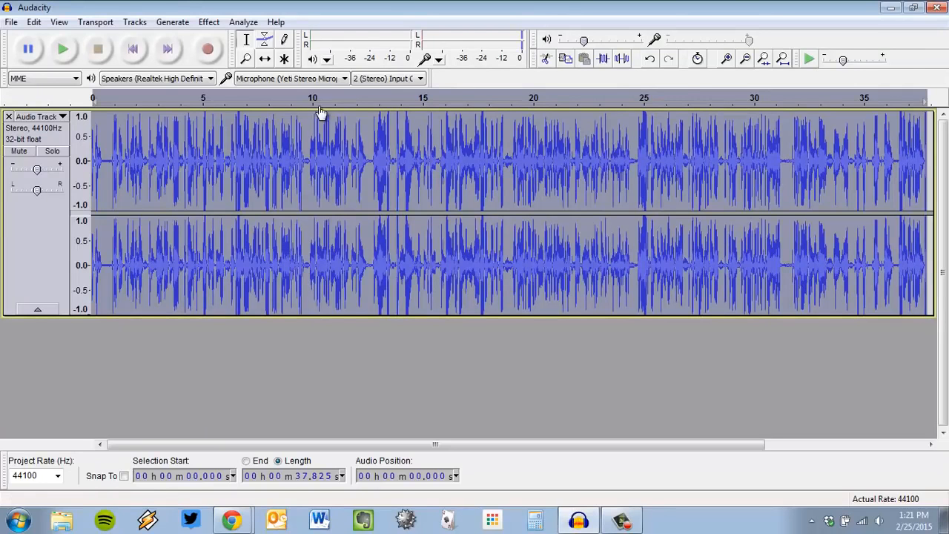
left_click(411, 147)
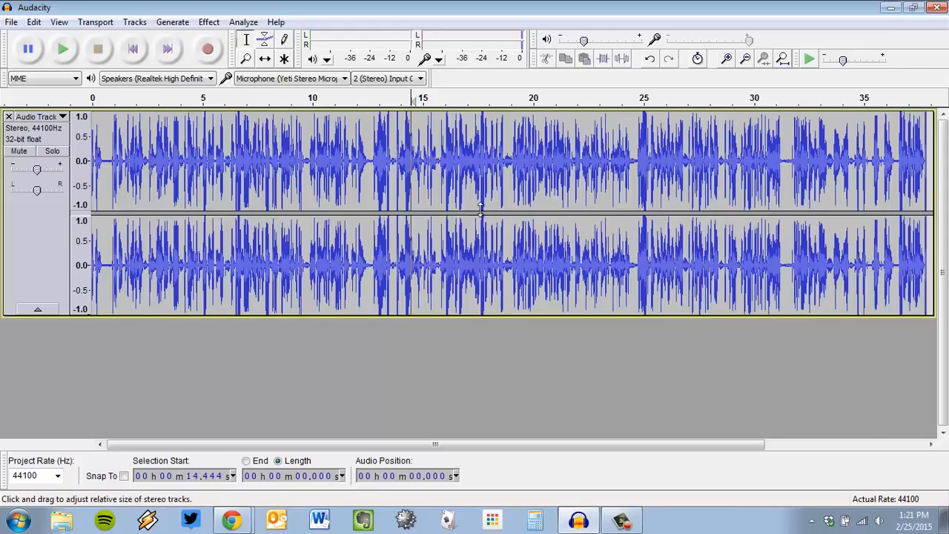
Import the song 01 Vertigogo (Opening Theme) from the Windows Music library into the Audacity project as a new track.
left_click(52, 522)
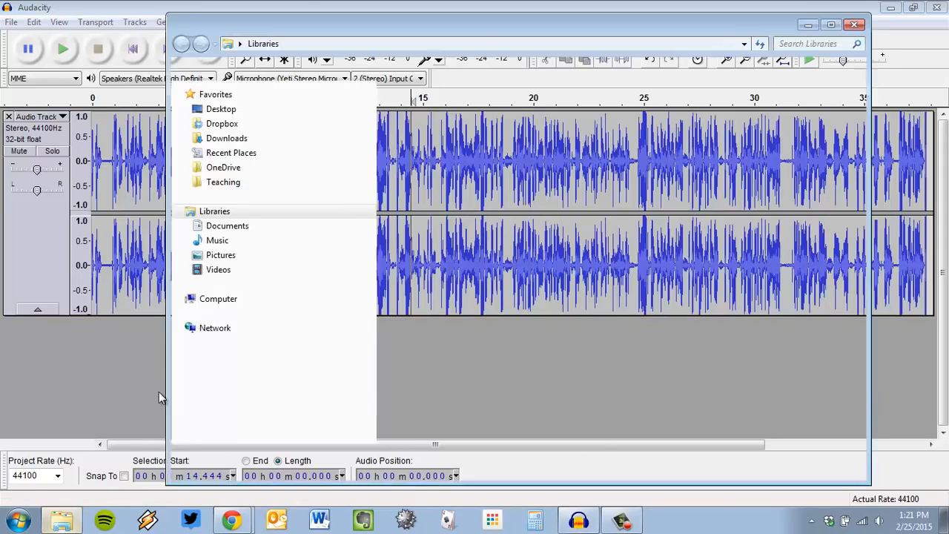
double_click(627, 137)
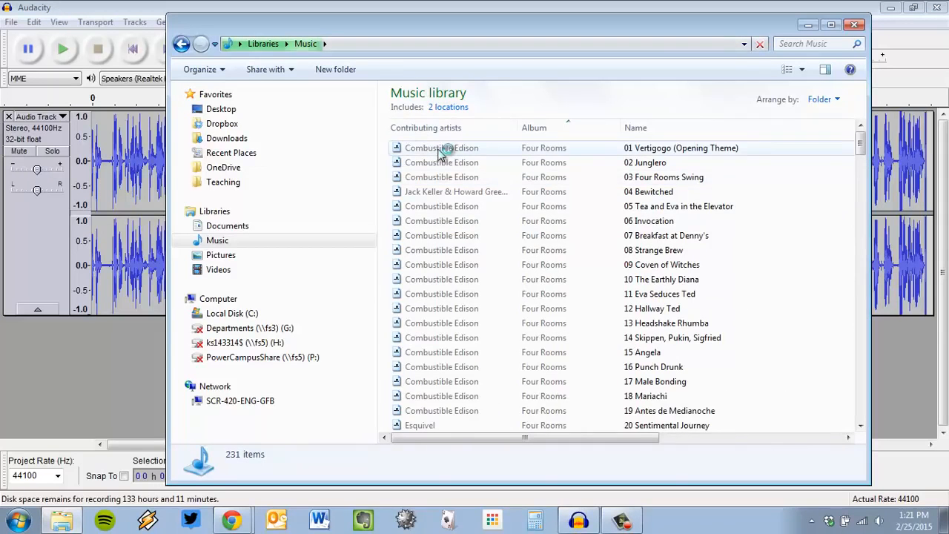
left_click(438, 149)
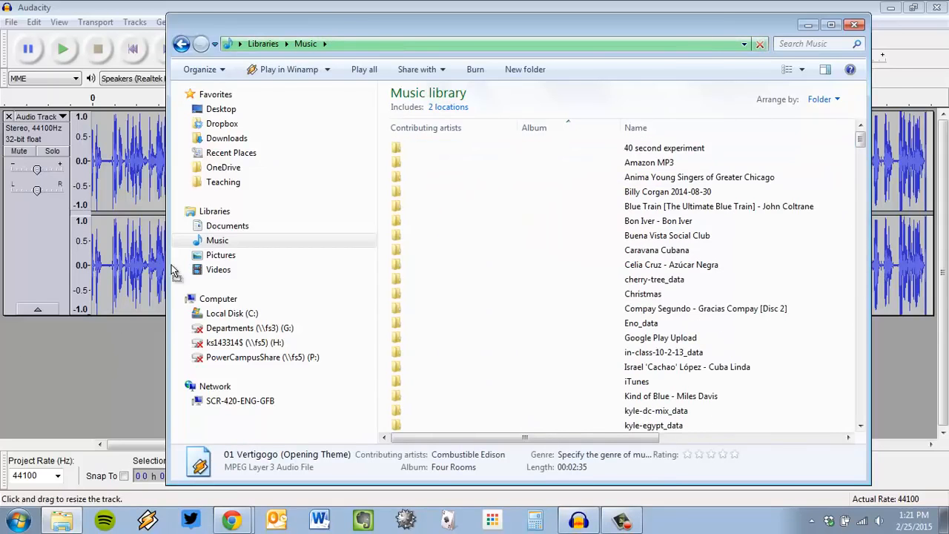
left_click(121, 6)
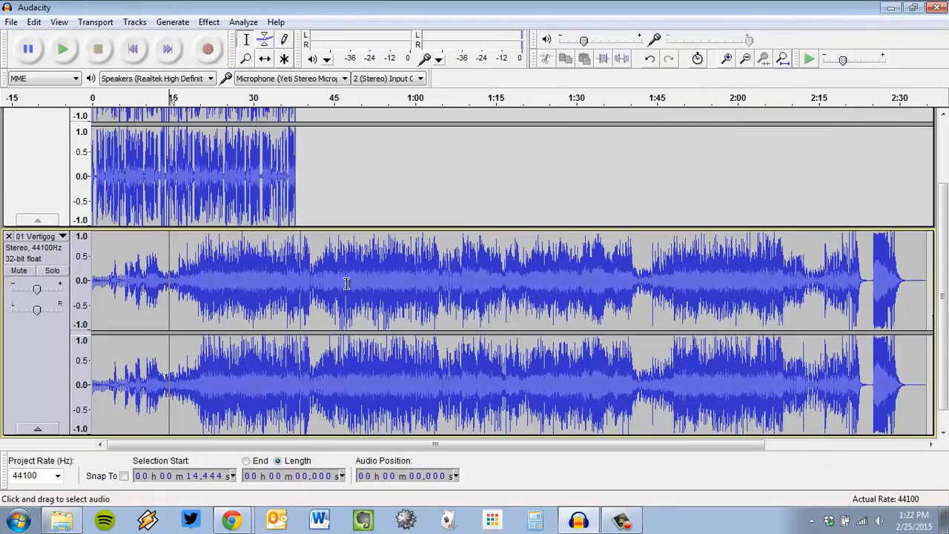
Examine the narration and music waveforms at several zoom levels, comparing their lengths from the start to the song's end.
scroll(222, 367, "up", 3)
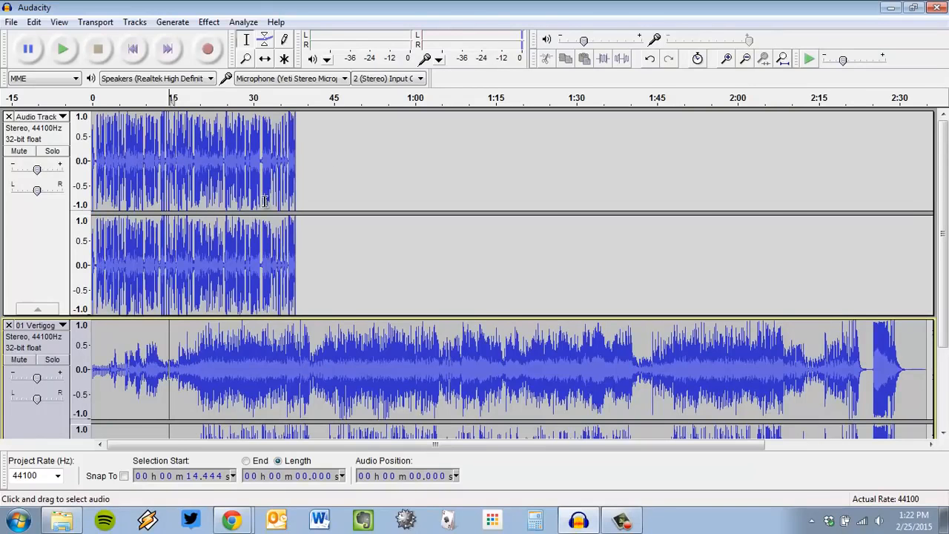
scroll(264, 200, "up", 4)
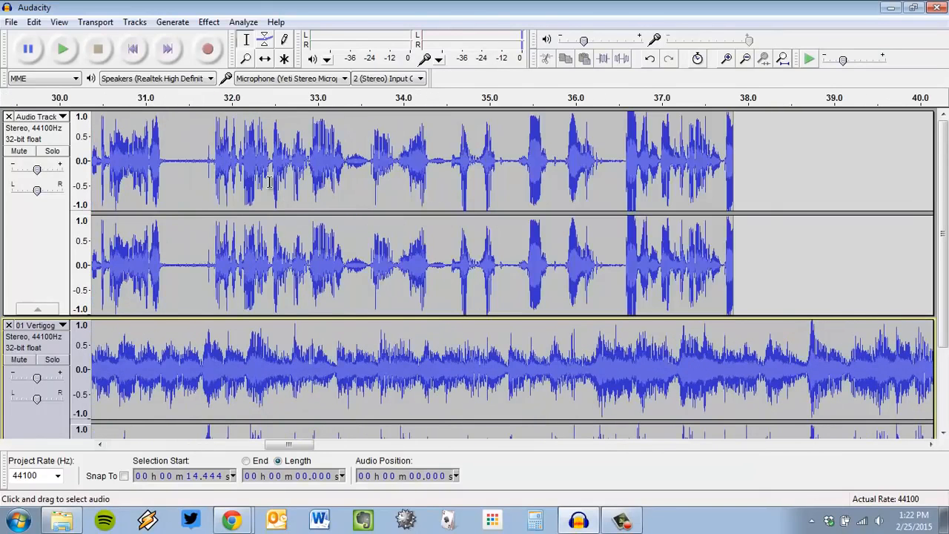
scroll(285, 190, "down", 3)
left_click_drag(415, 446, 296, 445)
scroll(208, 341, "down", 2)
scroll(126, 141, "up", 2)
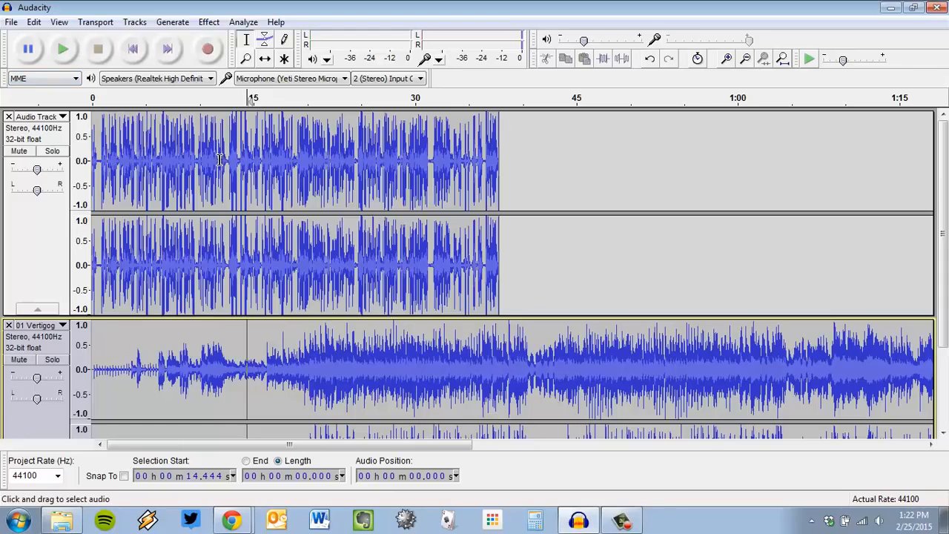
scroll(171, 215, "down", 2)
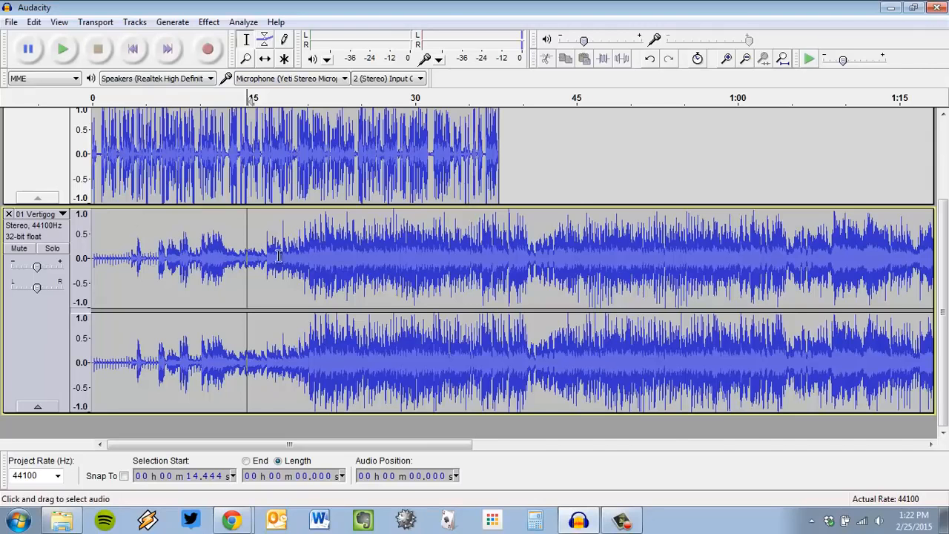
key("ctrl+3")
key("ctrl+3")
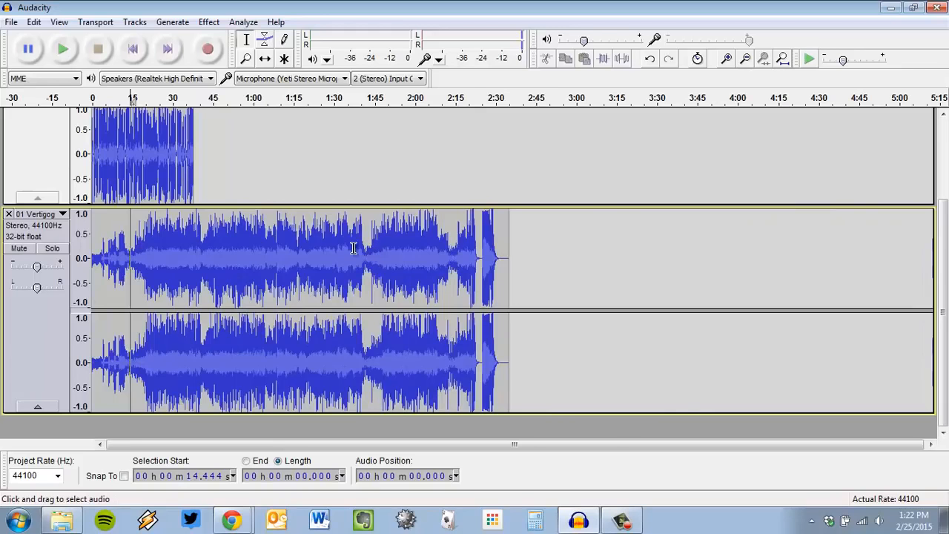
scroll(351, 246, "up", 2)
scroll(348, 252, "down", 4)
scroll(342, 257, "up", 4)
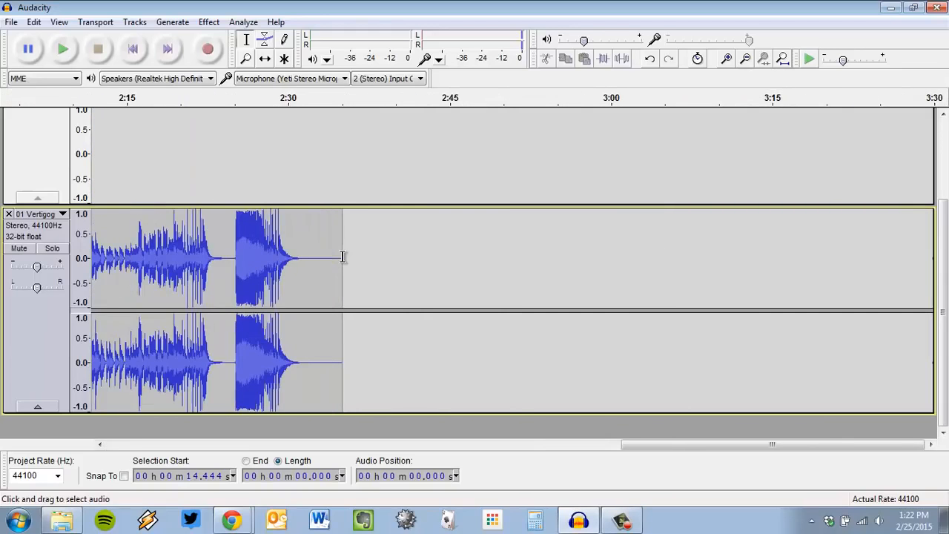
left_click_drag(623, 444, 315, 401)
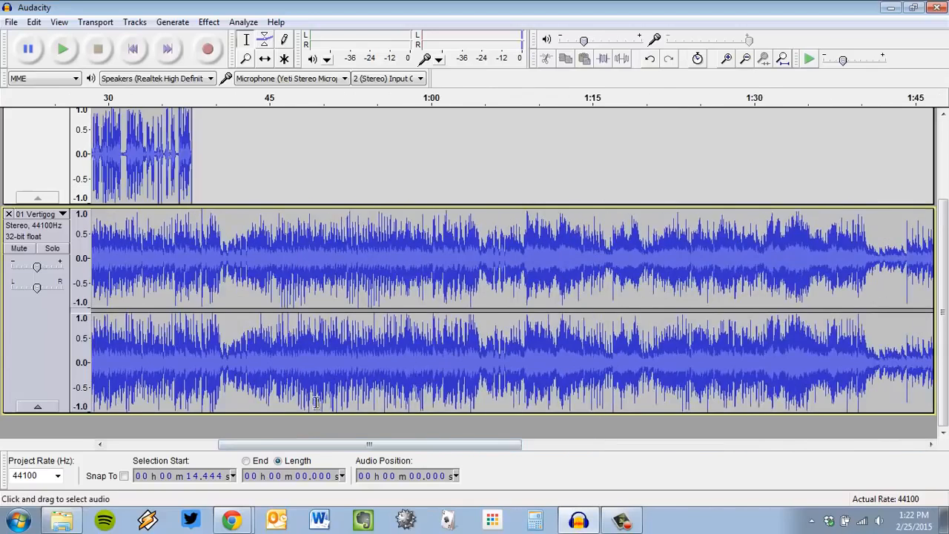
scroll(315, 401, "down", 3)
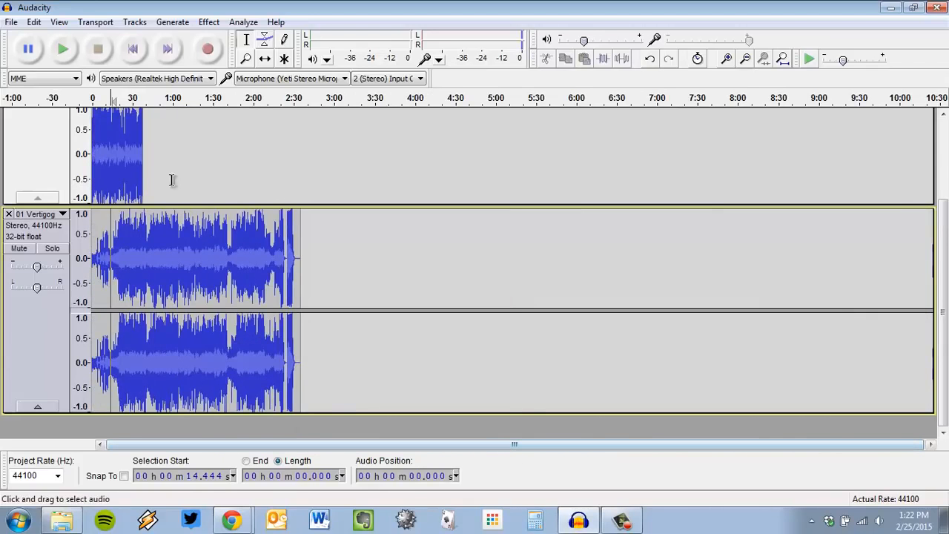
Delete all of the Vertigogo music that runs past the end of the narration, from about 37.8 s onward.
scroll(120, 154, "up", 3)
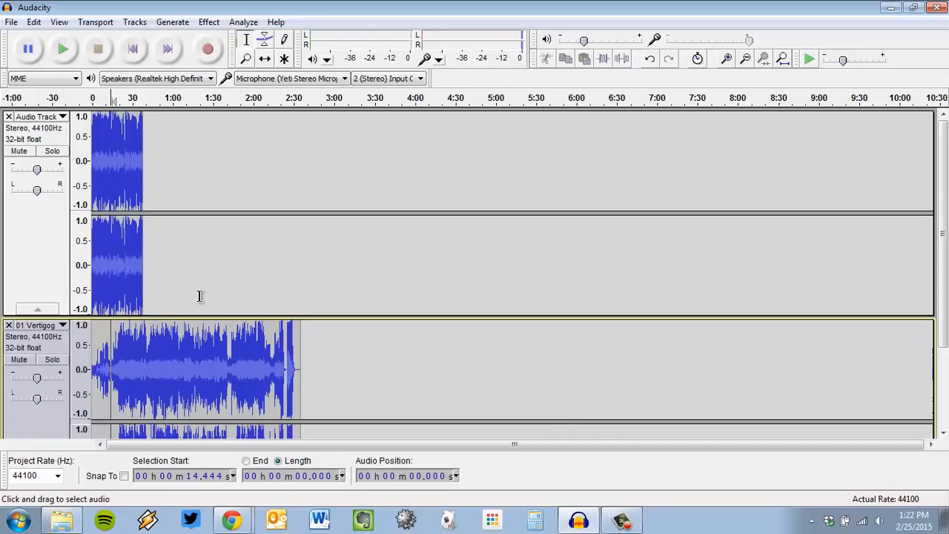
scroll(199, 297, "up", 2, "ctrl")
left_click(240, 445)
left_click(240, 445)
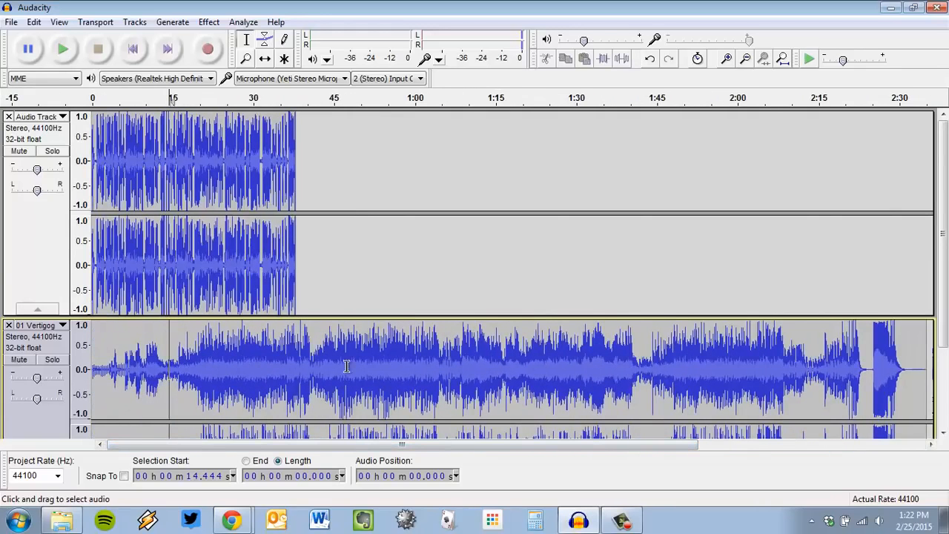
scroll(298, 378, "down", 3)
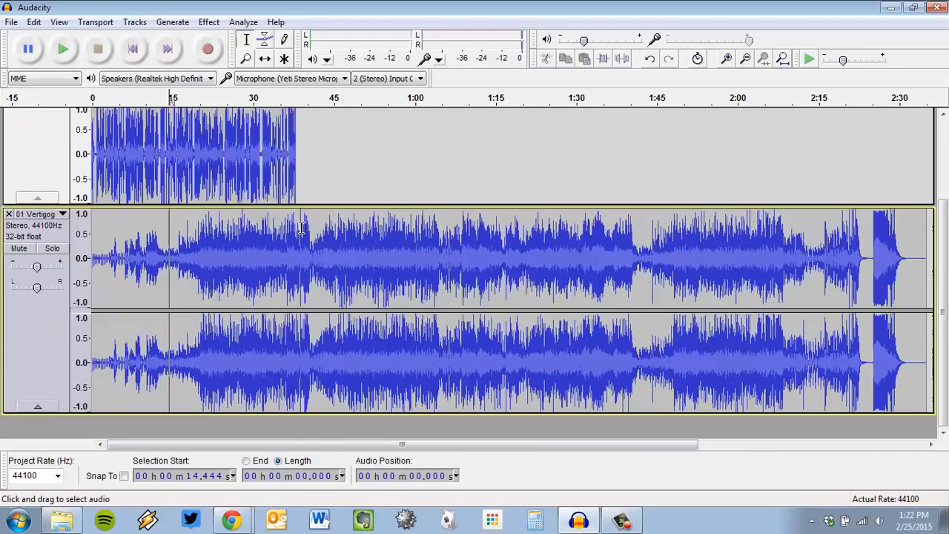
left_click_drag(296, 228, 902, 244)
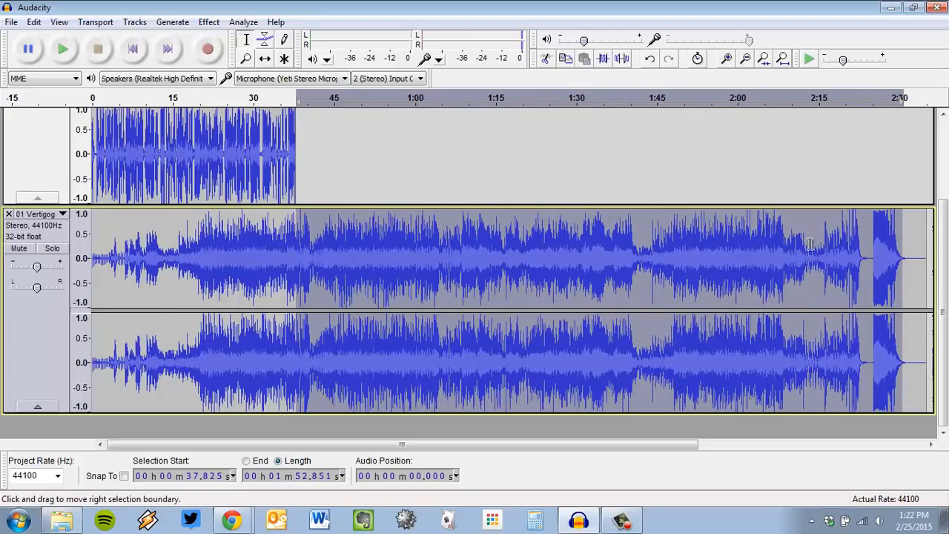
left_click(729, 248)
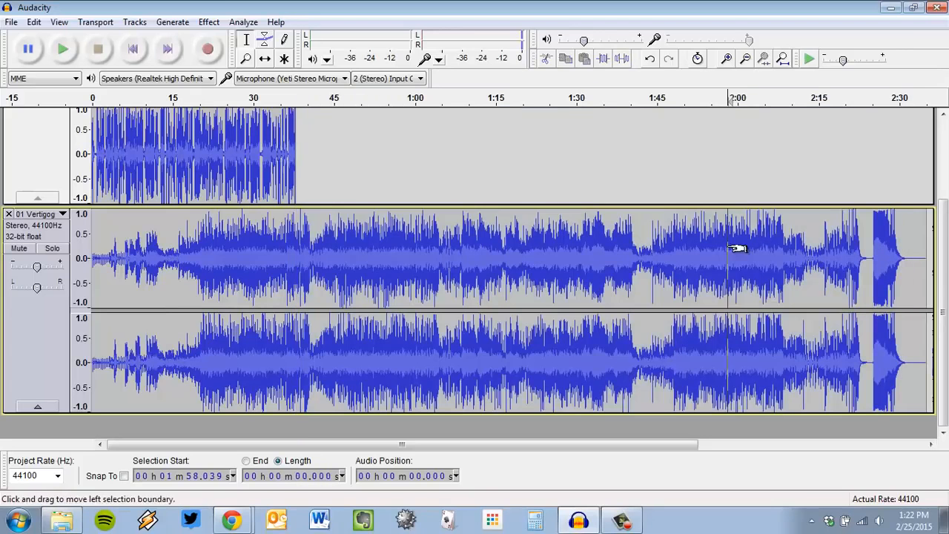
left_click(247, 41)
left_click(296, 241)
left_click_drag(407, 242, 941, 267)
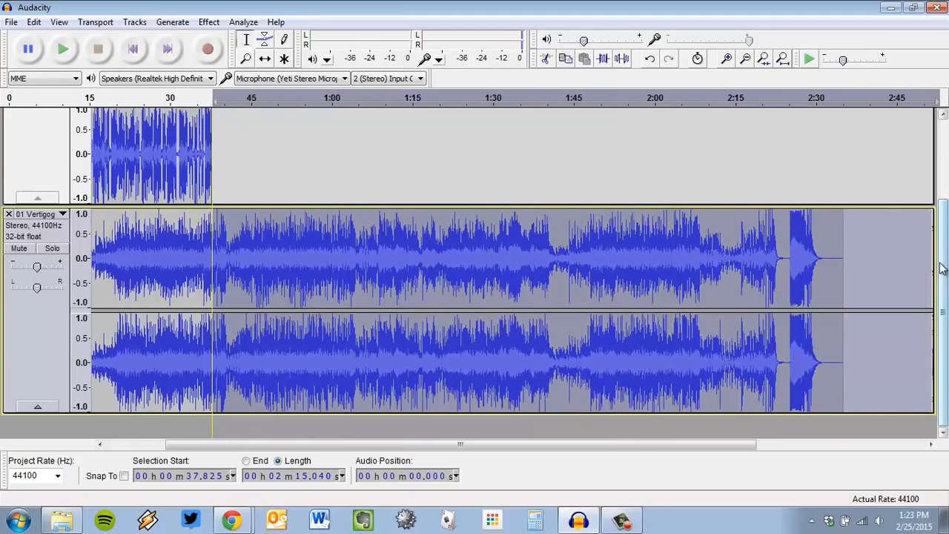
key("Delete")
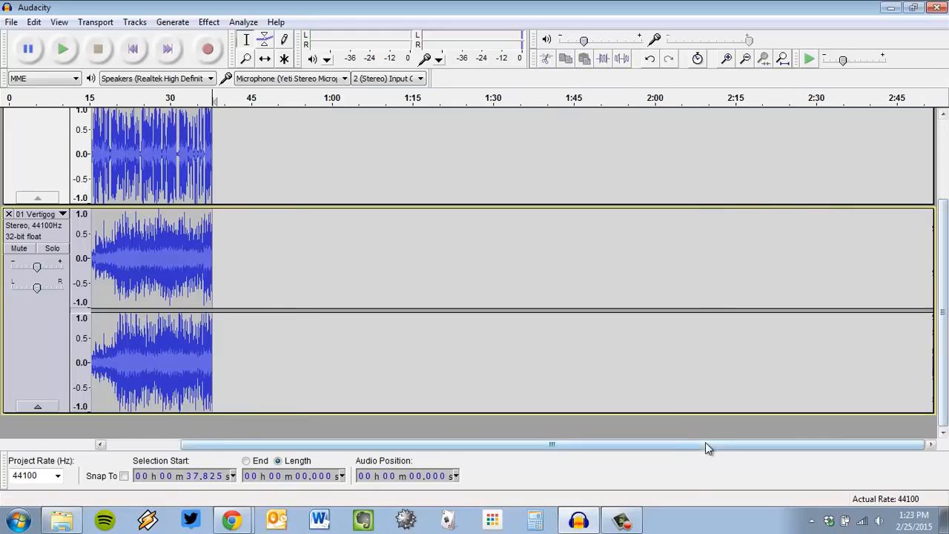
Delete about 3.1 s of the narration track, starting at about 15.7 s.
left_click_drag(705, 444, 492, 429)
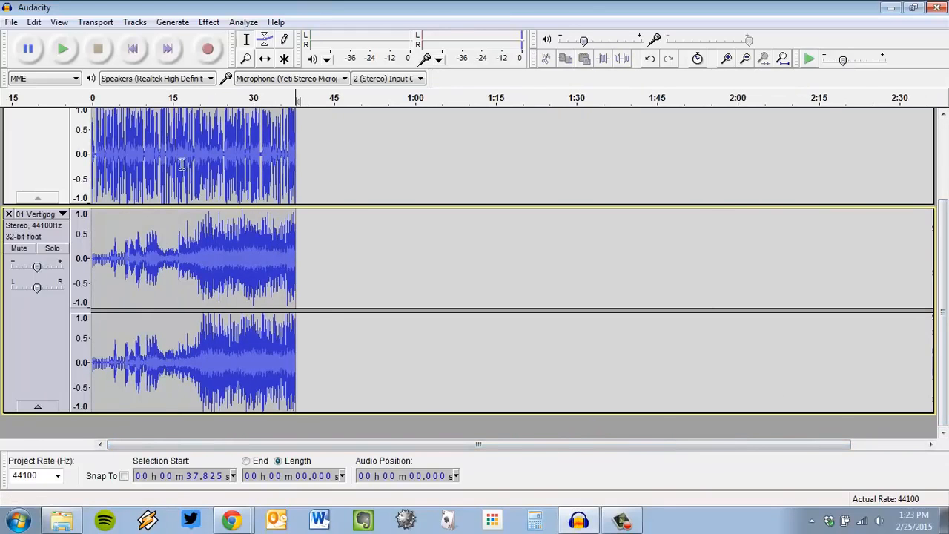
key("ctrl+1")
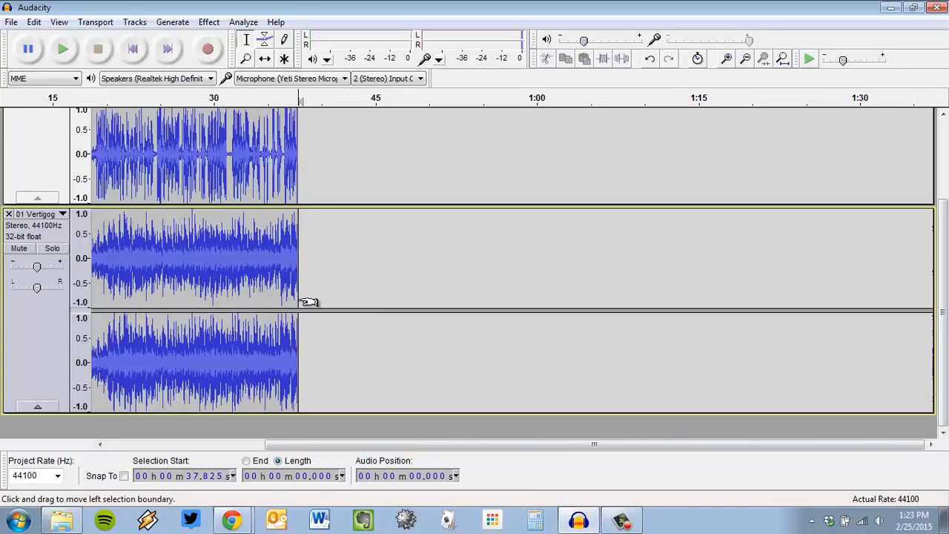
left_click_drag(560, 447, 250, 447)
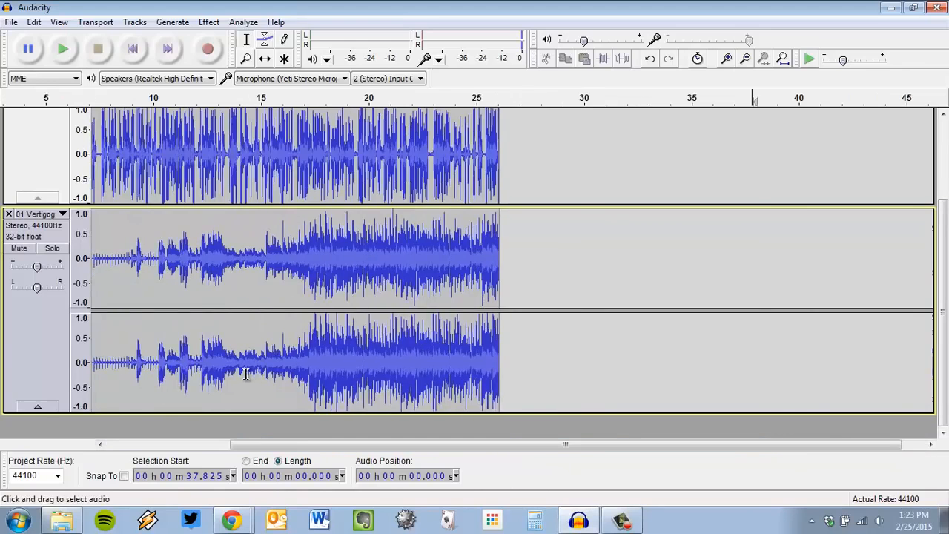
scroll(250, 365, "up", 1)
scroll(260, 329, "up", 1)
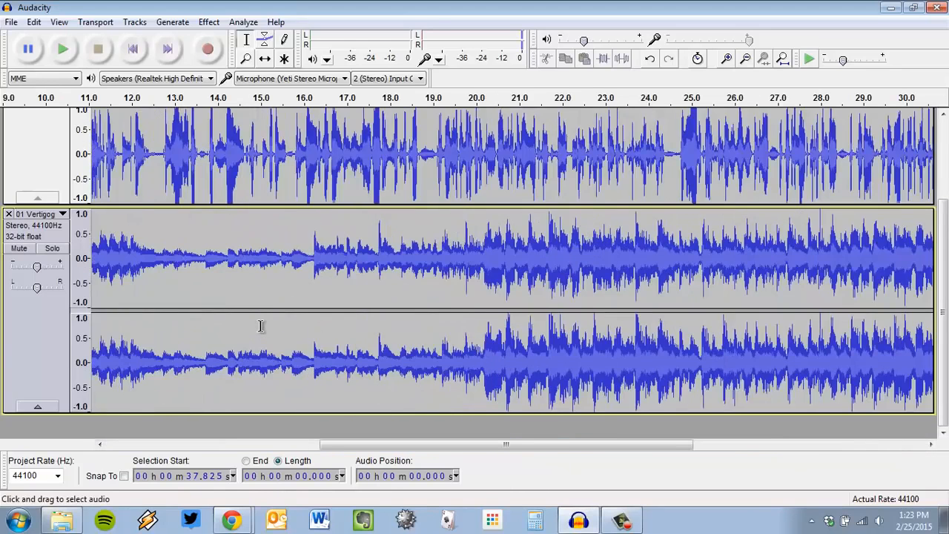
scroll(452, 349, "up", 3)
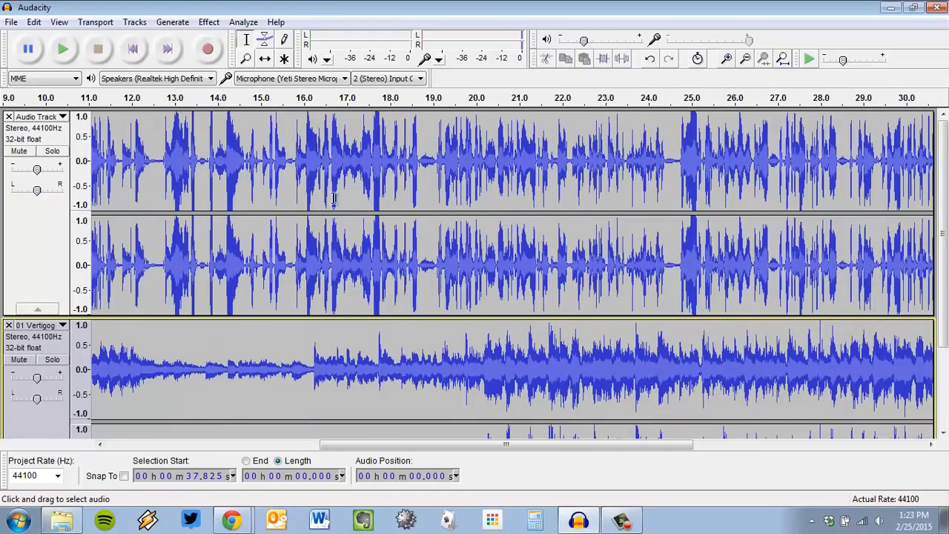
scroll(400, 208, "down", 2)
scroll(445, 230, "up", 2)
left_click(487, 167)
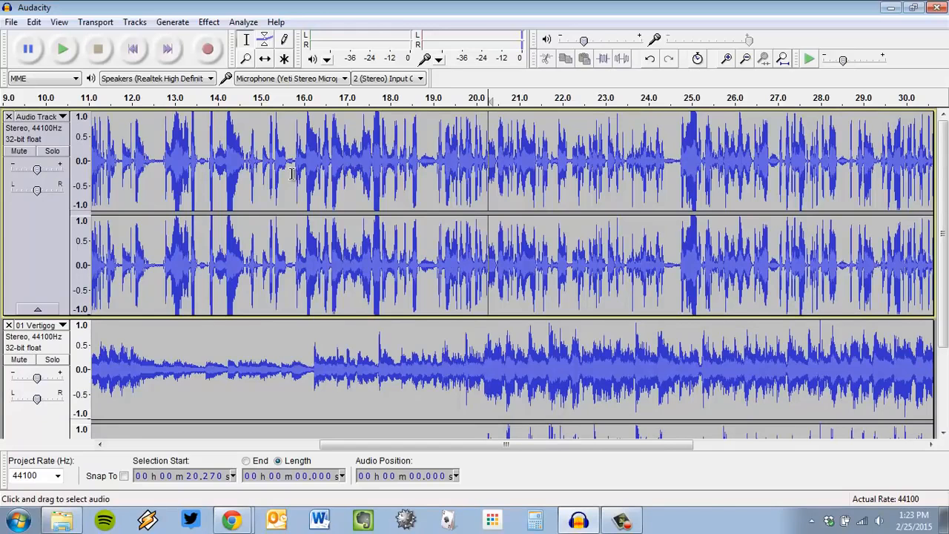
left_click_drag(291, 173, 423, 169)
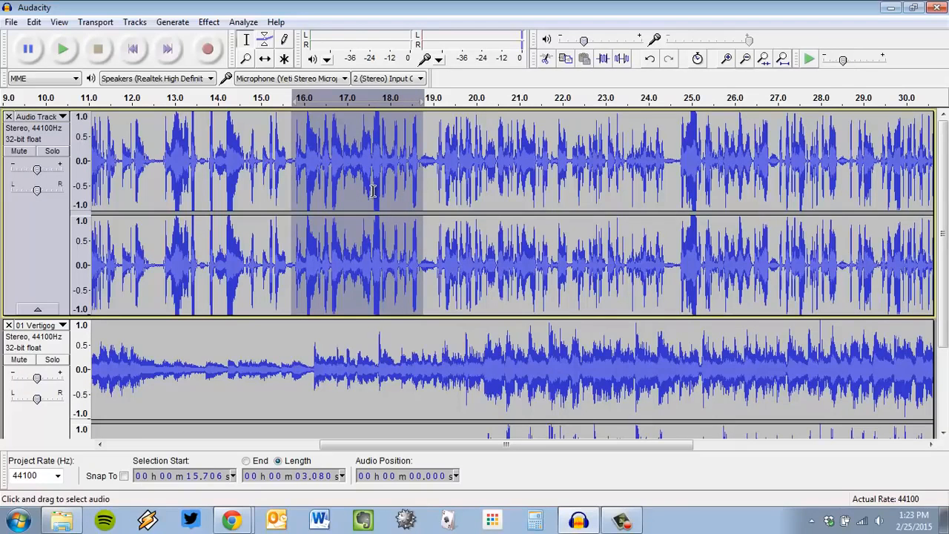
key("Delete")
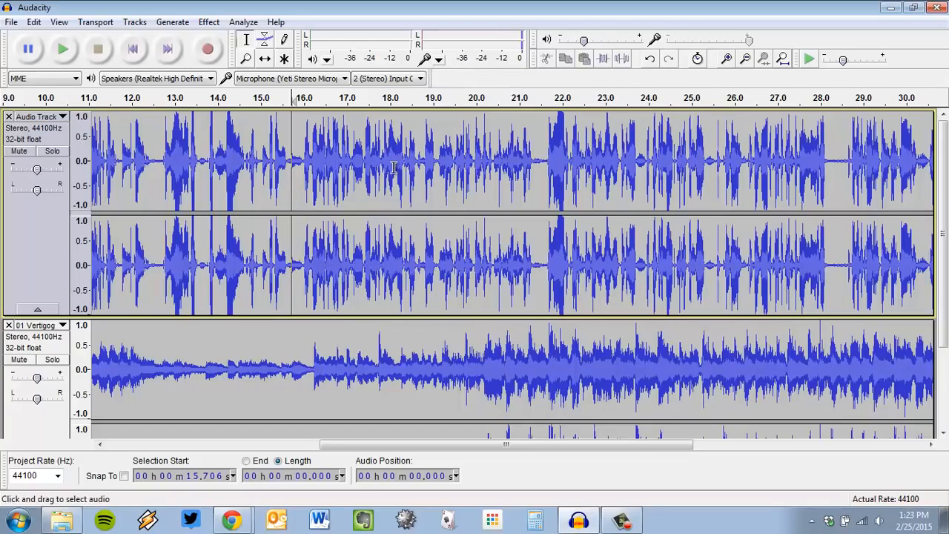
Split the narration clip in the pause at about 20.3 s, roughly where the music gets louder.
scroll(393, 166, "down", 3)
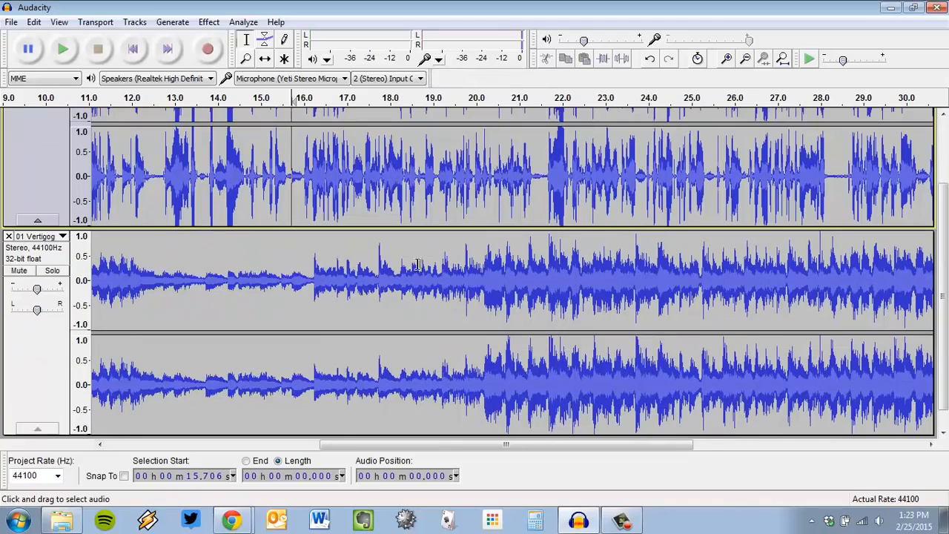
left_click(488, 284)
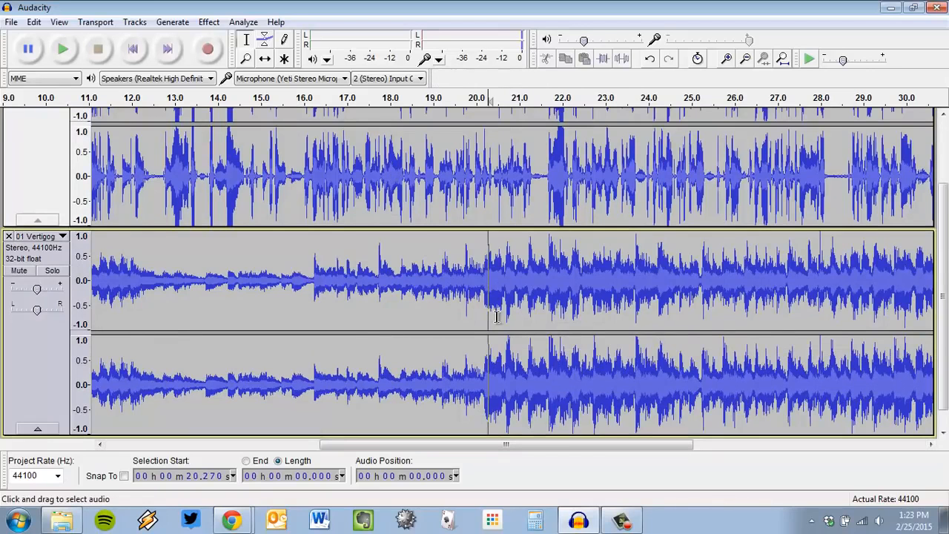
scroll(495, 317, "up", 2)
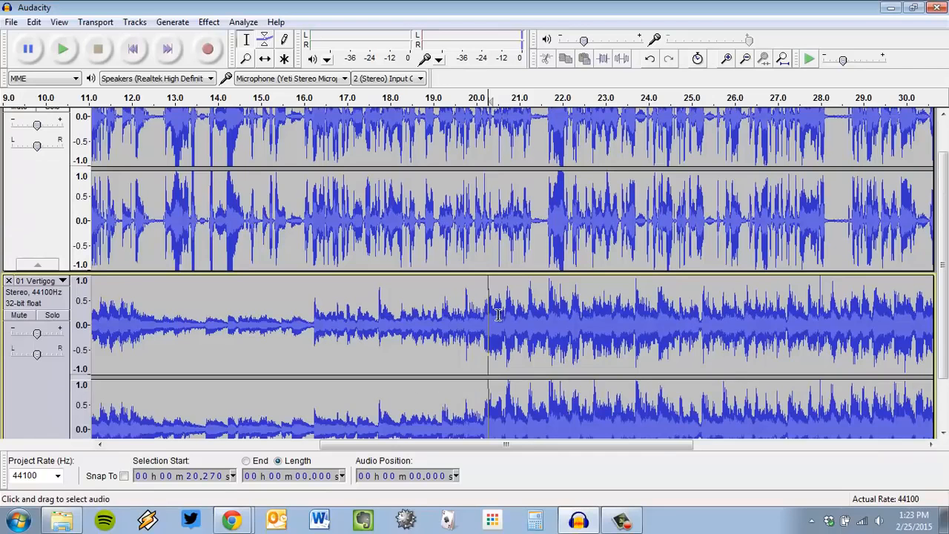
scroll(498, 314, "up", 2)
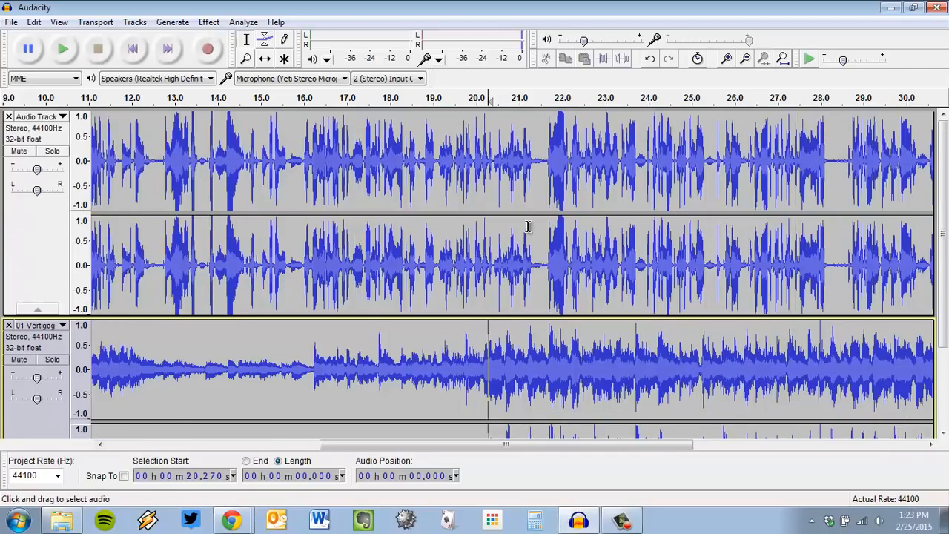
left_click(485, 140)
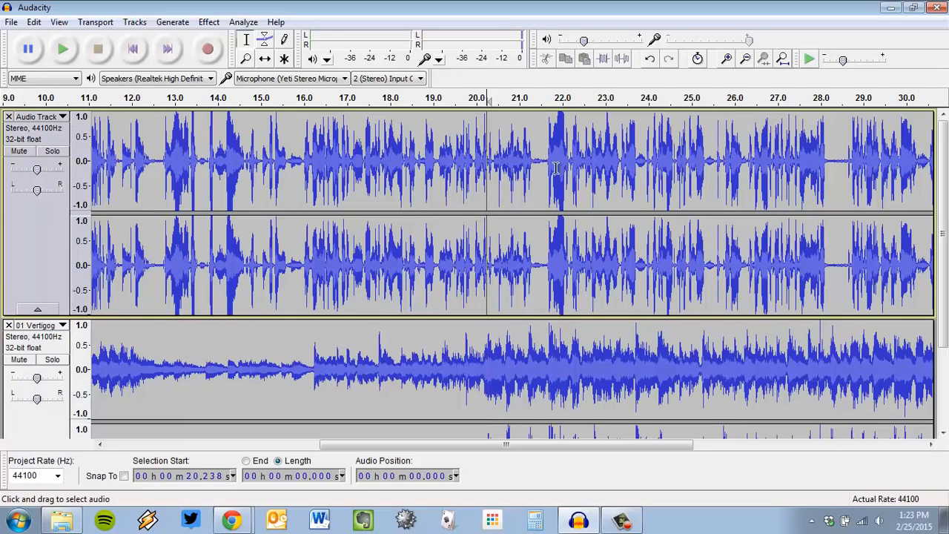
left_click(490, 222)
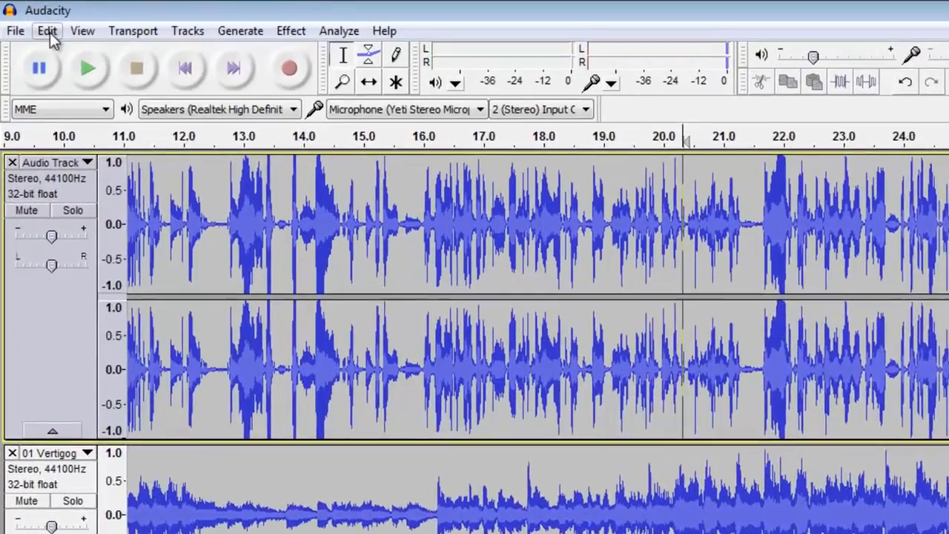
left_click(36, 24)
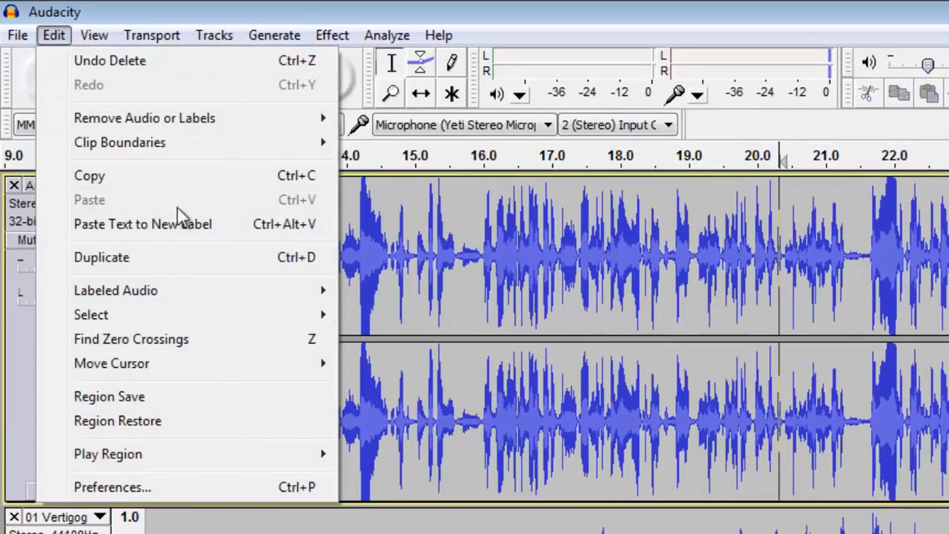
mouse_move(187, 158)
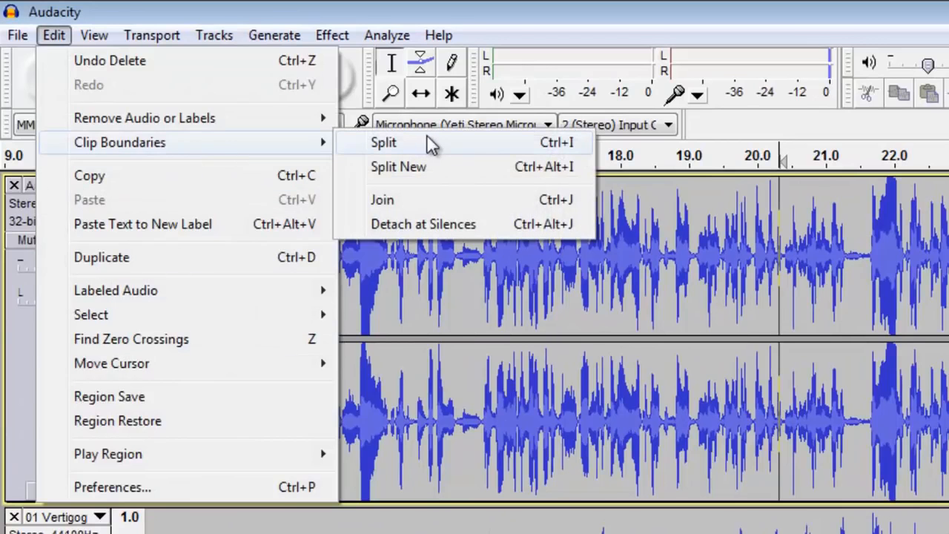
left_click(491, 140)
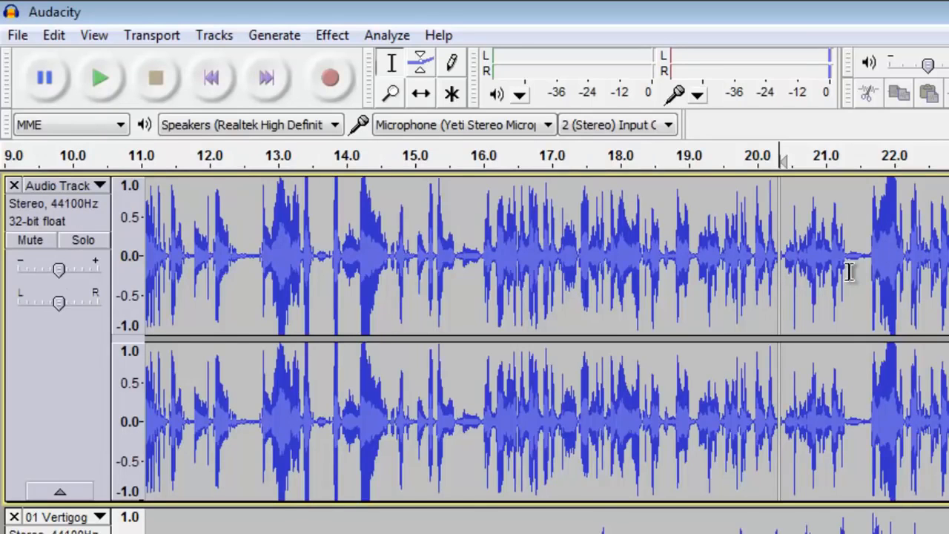
Shift the Vertigogo music clip about 2.5 s later on the timeline with the Time Shift Tool.
scroll(849, 272, "up", 2, "ctrl")
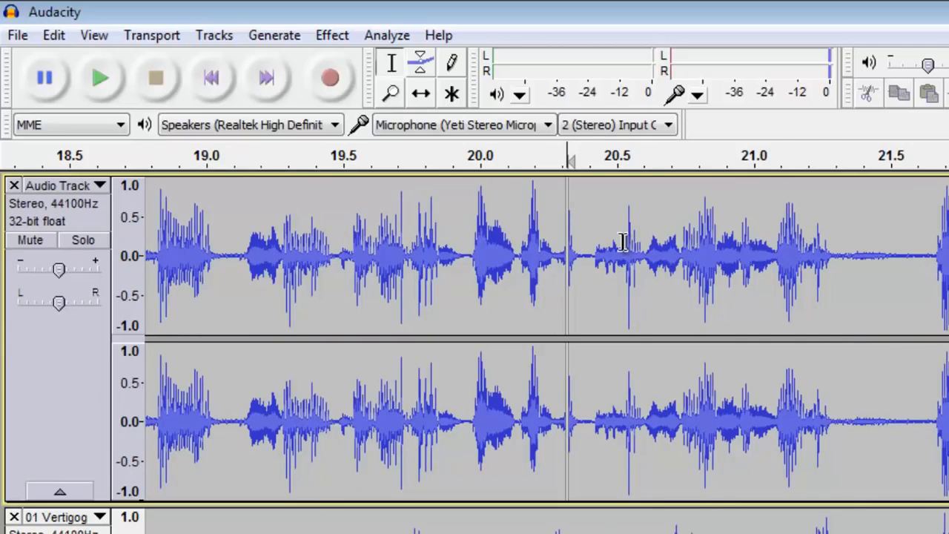
left_click(421, 94)
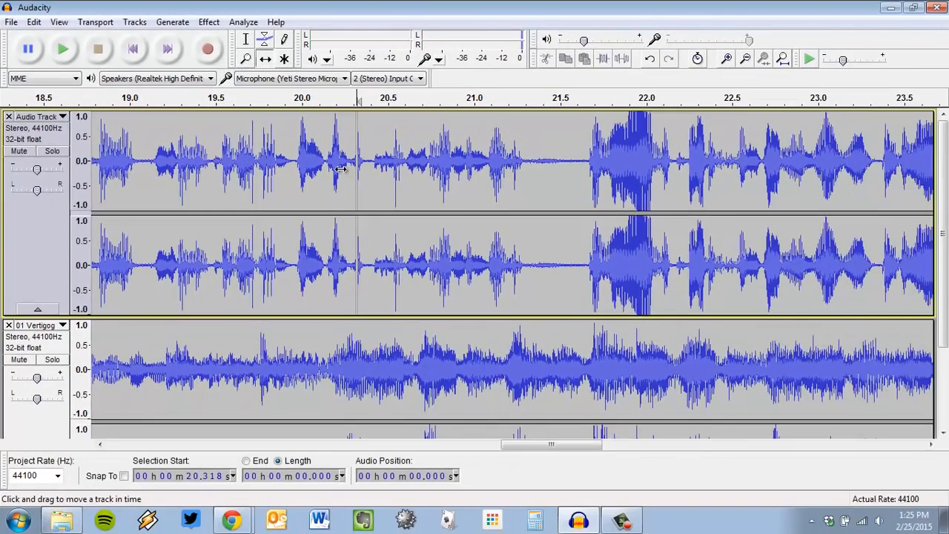
scroll(340, 168, "down", 5)
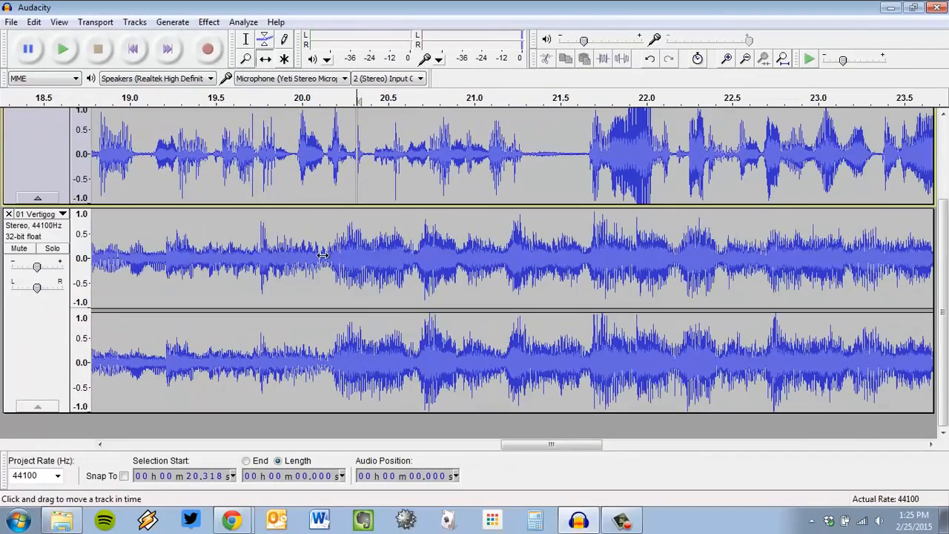
left_click_drag(380, 269, 500, 259)
scroll(439, 259, "down", 2)
left_click(245, 41)
left_click_drag(305, 285, 694, 281)
left_click(418, 278)
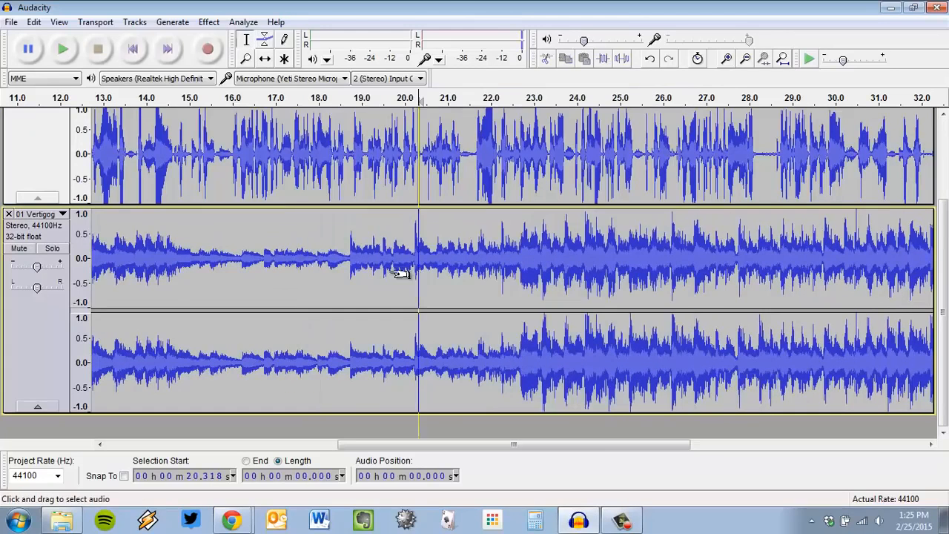
Time-shift the music a further 5.7 s or so later relative to the narration.
left_click(264, 58)
left_click_drag(327, 270, 541, 250)
Separate the two narration clips, moving the first to end at about 20.6 s and the second to start at about 23.3 s.
scroll(771, 286, "up", 3)
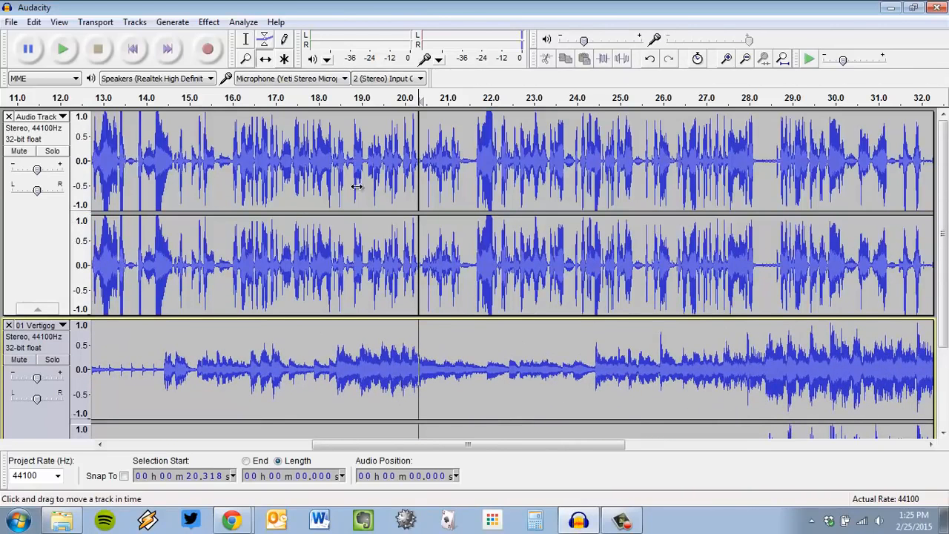
left_click_drag(492, 167, 642, 174)
mouse_move(574, 179)
left_mouse_down()
mouse_move(585, 176)
mouse_move(522, 180)
mouse_move(585, 174)
left_mouse_up()
left_click_drag(369, 152, 348, 175)
Slide the music clip about 2.5 s later so its louder passage falls under the gap in the narration.
scroll(492, 260, "down", 3)
scroll(377, 182, "up", 3)
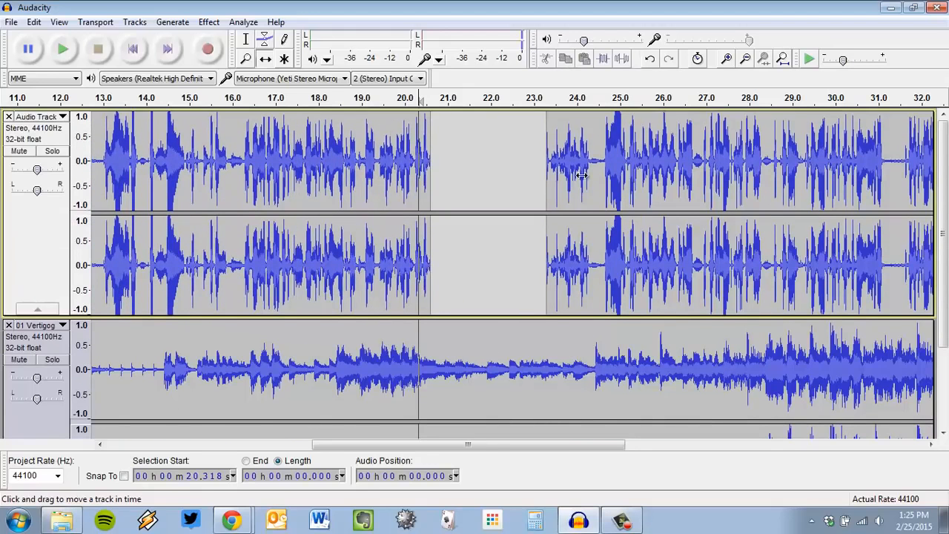
left_click_drag(364, 358, 456, 346)
Examine how the music lines up with the narration gap and the rest of the second narration clip.
scroll(455, 345, "down", 3)
scroll(456, 343, "up", 3)
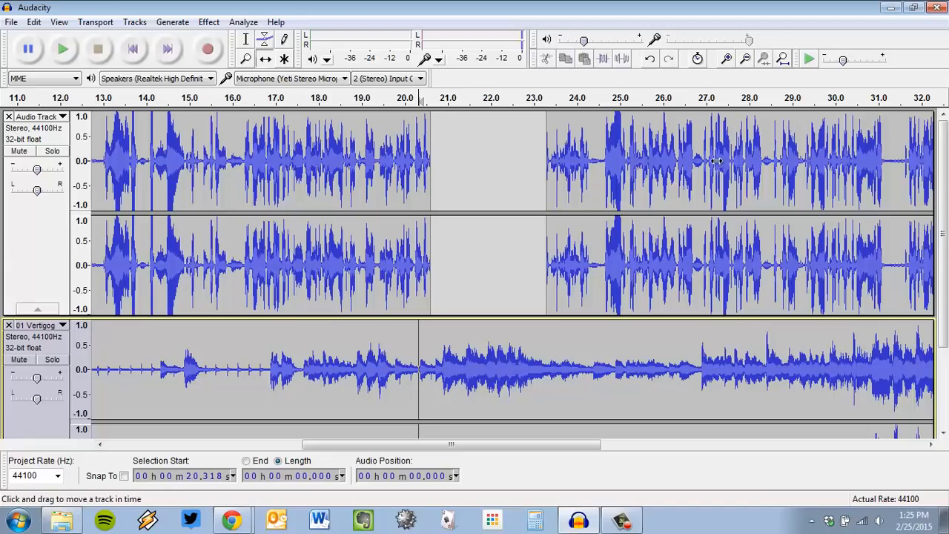
scroll(691, 186, "down", 3)
scroll(642, 265, "up", 3)
left_click(34, 21)
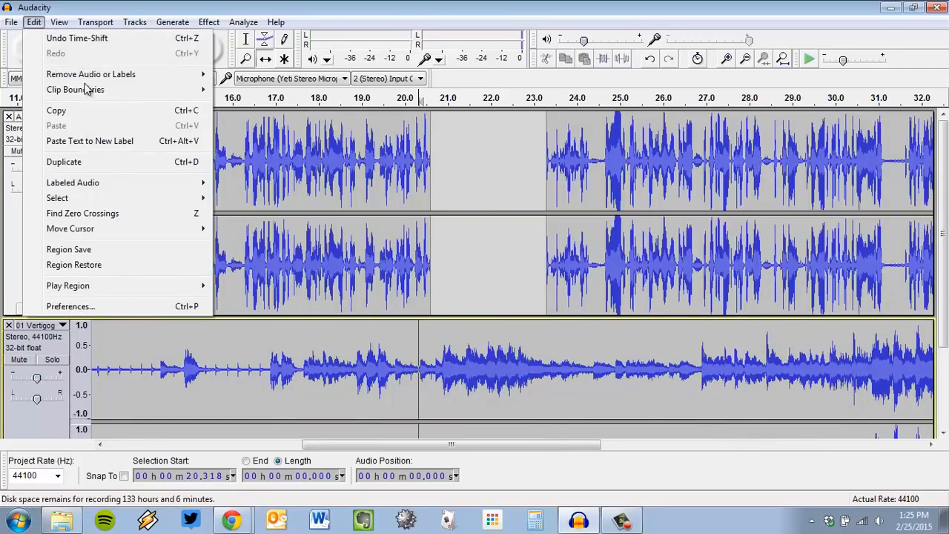
left_click(583, 182)
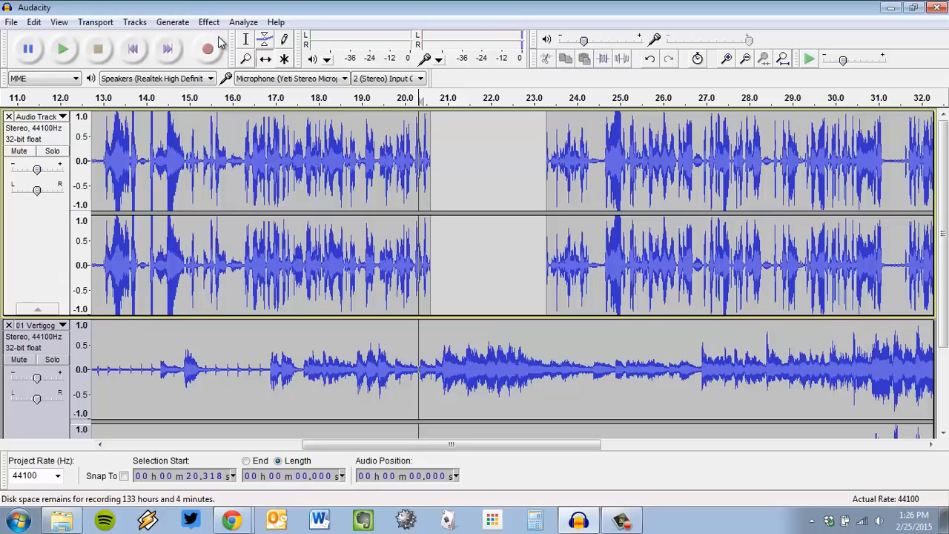
left_click_drag(553, 450, 657, 430)
scroll(718, 361, "down", 3)
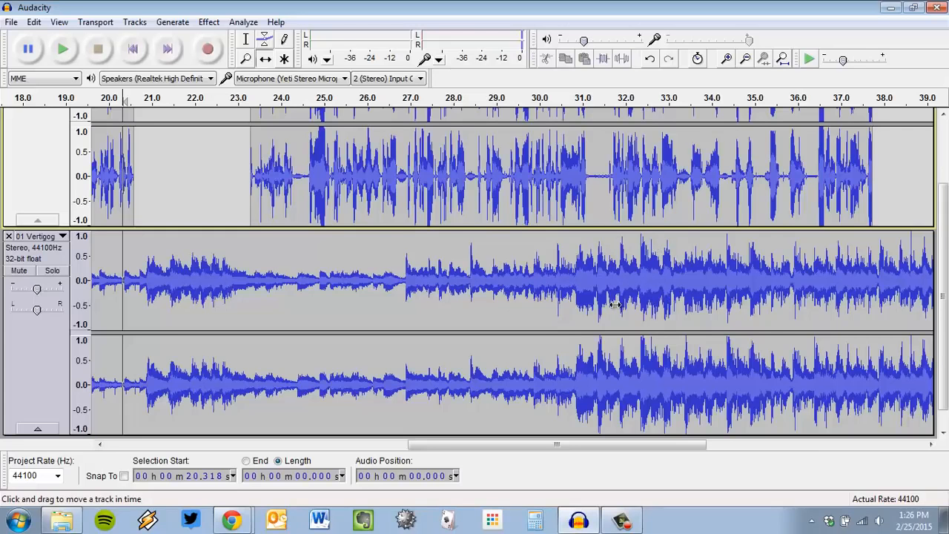
scroll(615, 304, "up", 3)
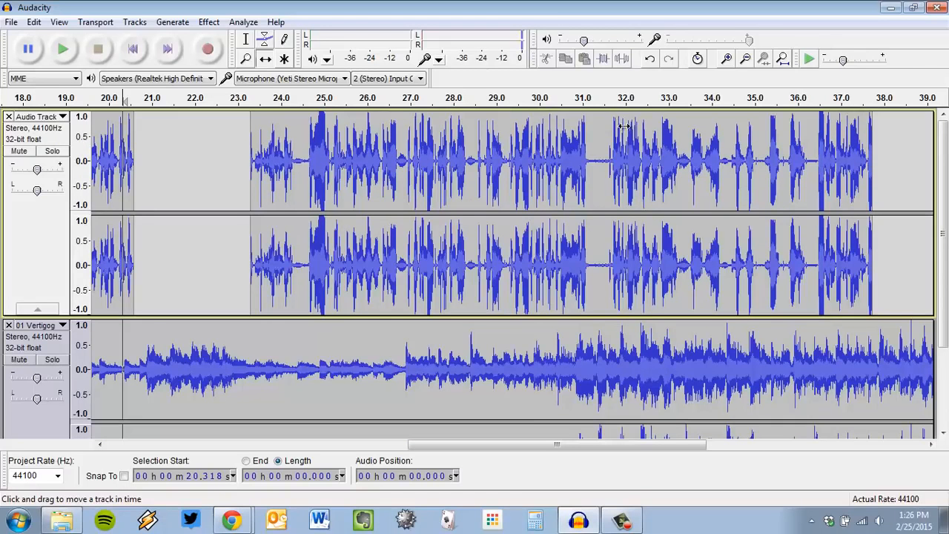
With the Envelope tool, lower the music to about half volume under the first narration clip, up to about 20.0 s.
scroll(640, 233, "down", 3)
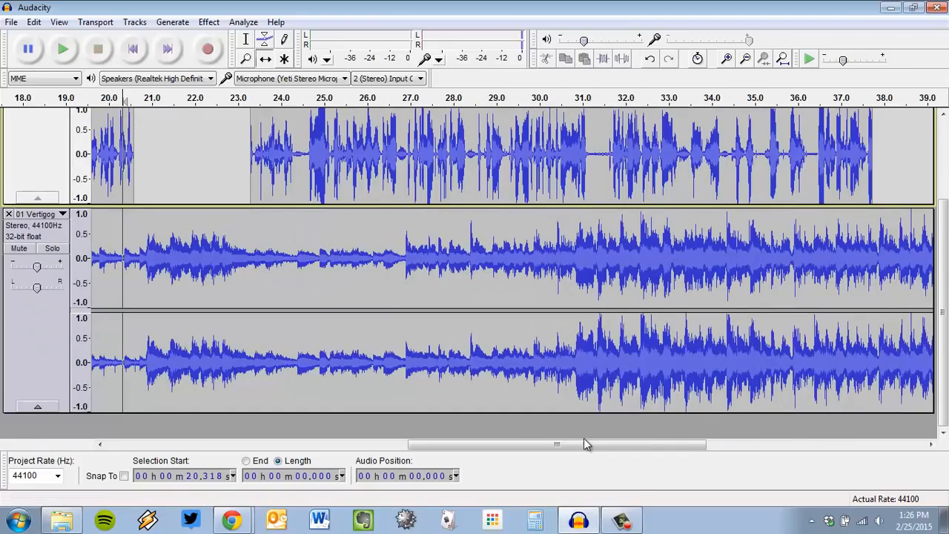
left_click_drag(585, 444, 451, 458)
scroll(307, 363, "up", 3)
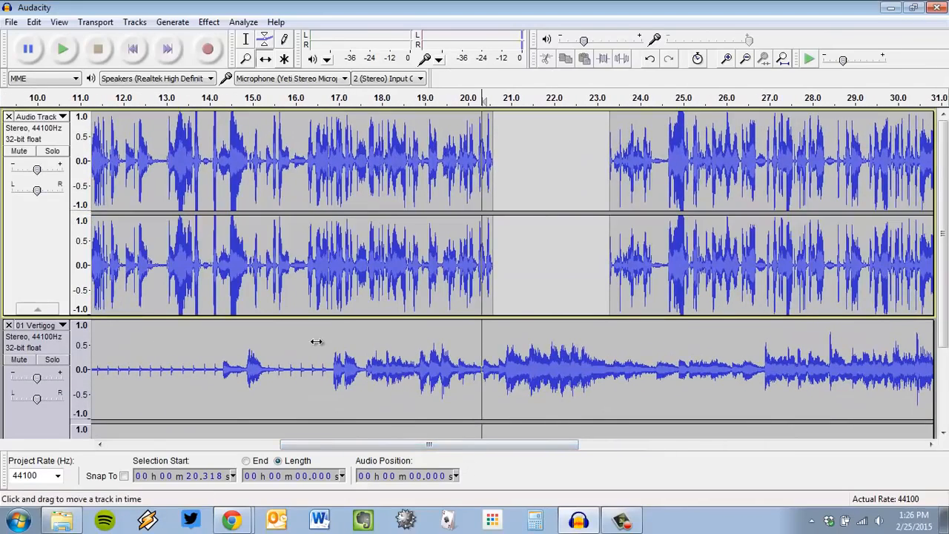
left_click(266, 40)
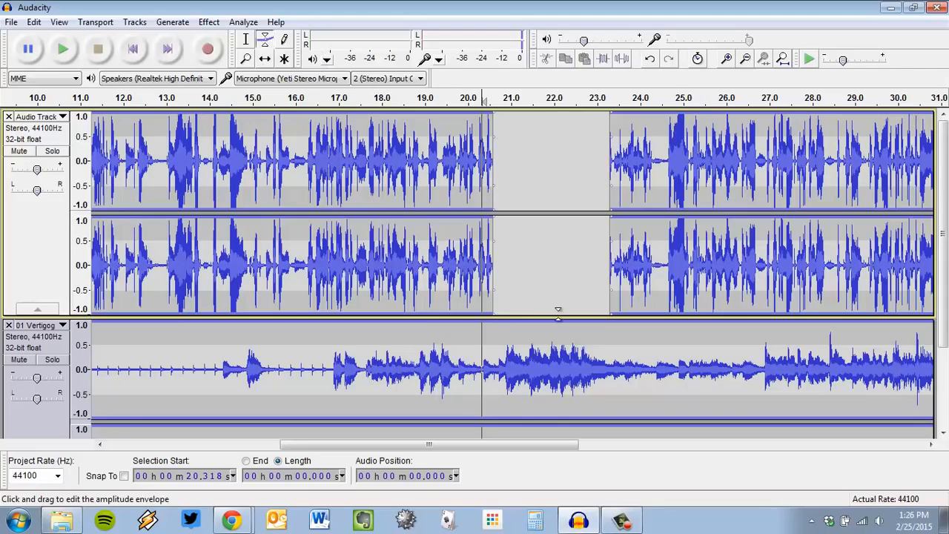
scroll(771, 309, "down", 1)
scroll(771, 310, "up", 1)
scroll(785, 295, "down", 1)
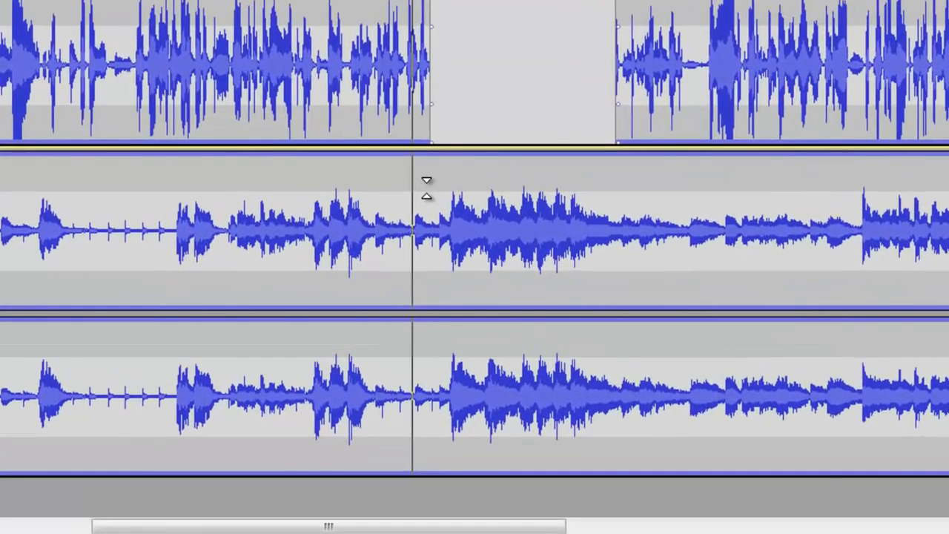
left_click(491, 231)
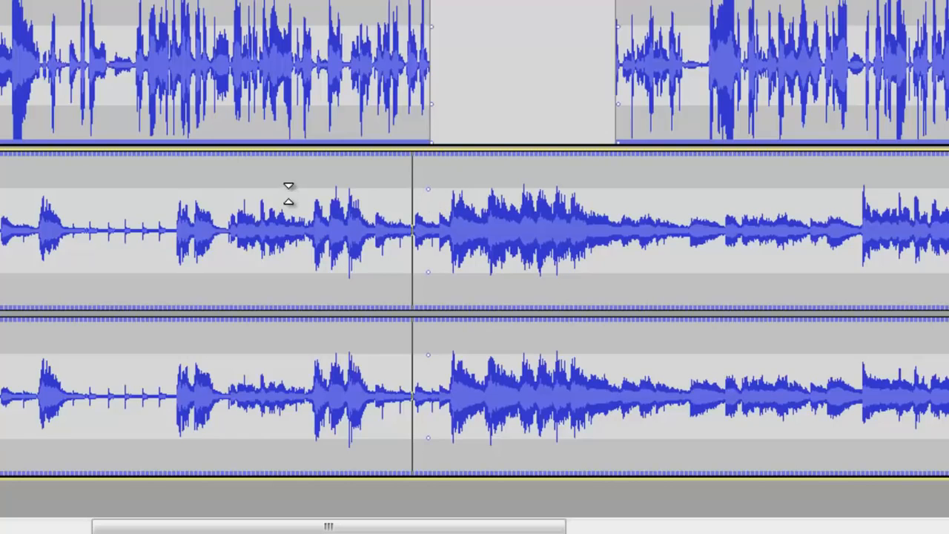
left_click_drag(299, 184, 387, 228)
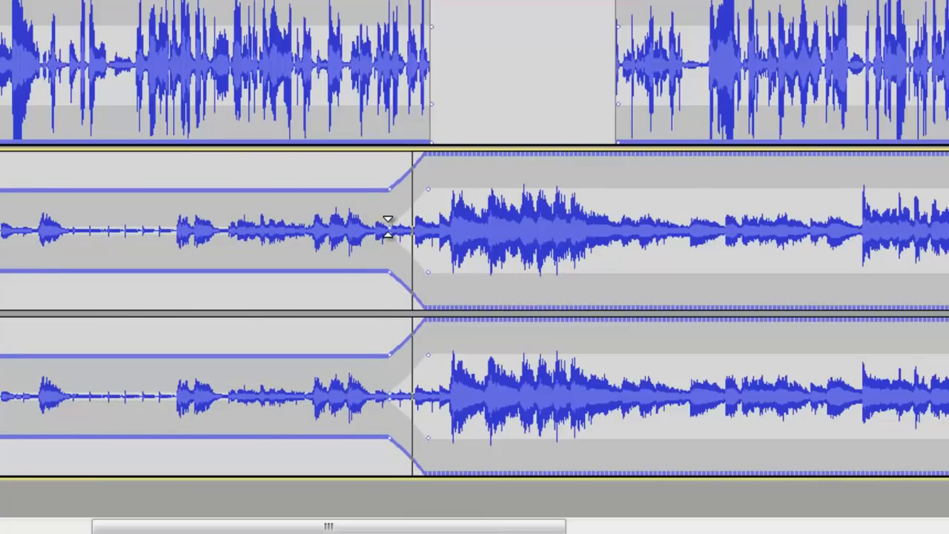
Boost the music's volume envelope across the narration gap, from about 21.0 s to 23.2 s.
left_click(622, 180)
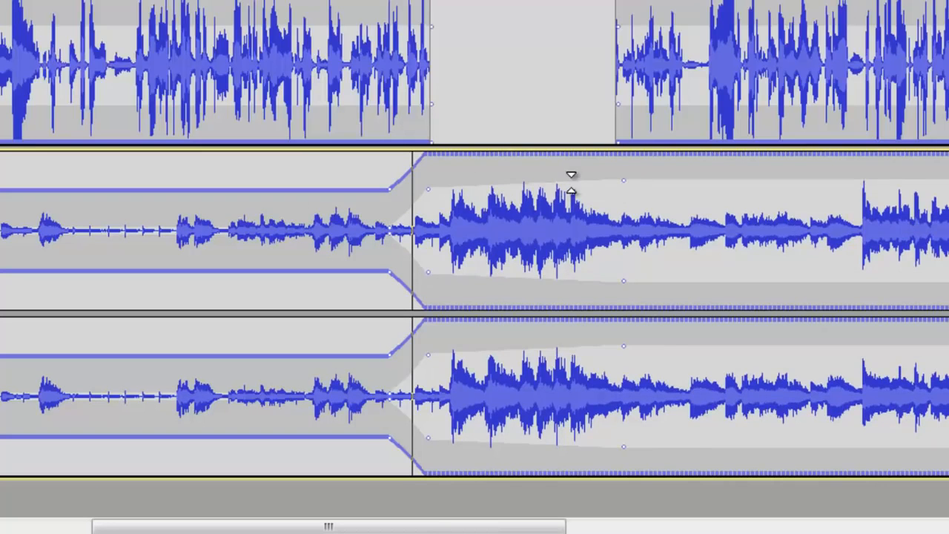
left_click_drag(578, 172, 457, 141)
scroll(545, 164, "up", 3)
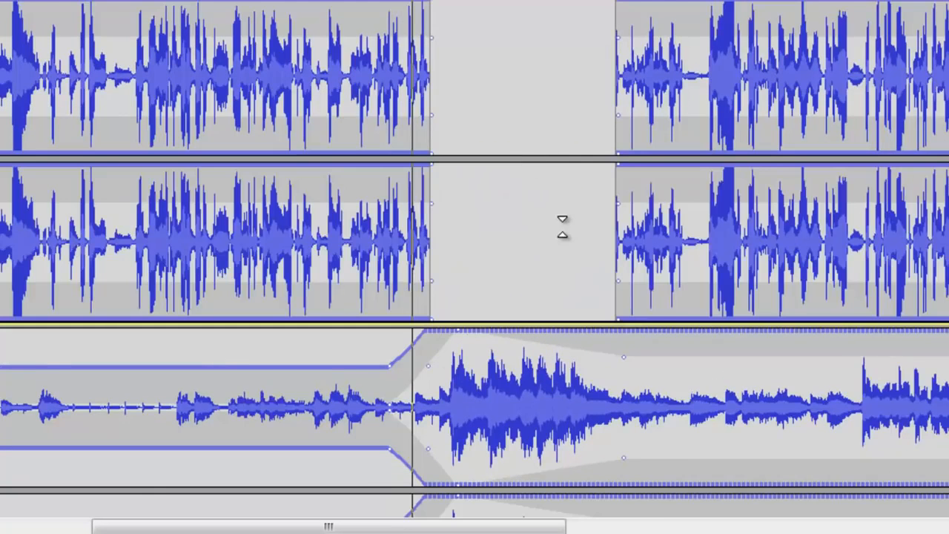
scroll(546, 165, "down", 3)
left_click_drag(566, 201, 612, 186)
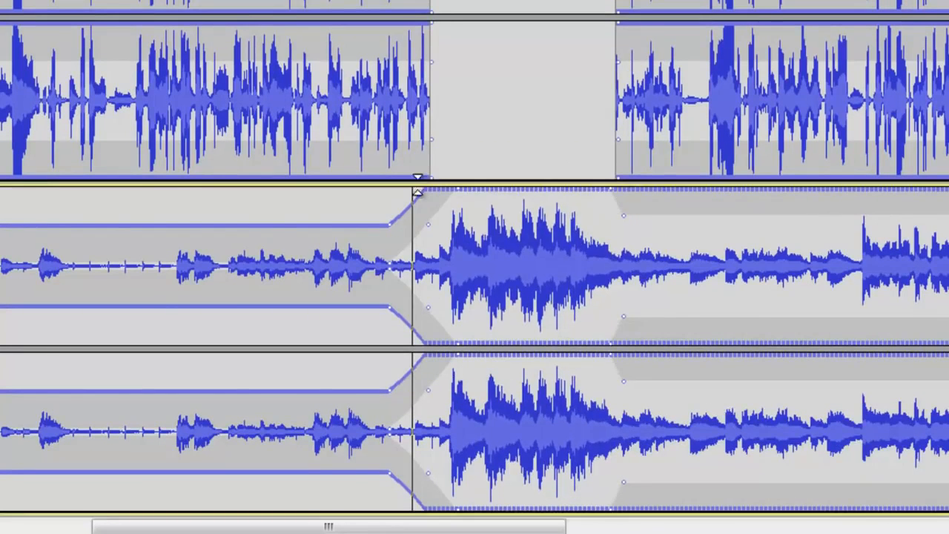
Lower the music envelope to about 0.65 at about 24.0 s, just after the second narration clip starts.
scroll(438, 193, "up", 3)
scroll(561, 147, "down", 3)
scroll(538, 138, "up", 3)
scroll(739, 190, "down", 3)
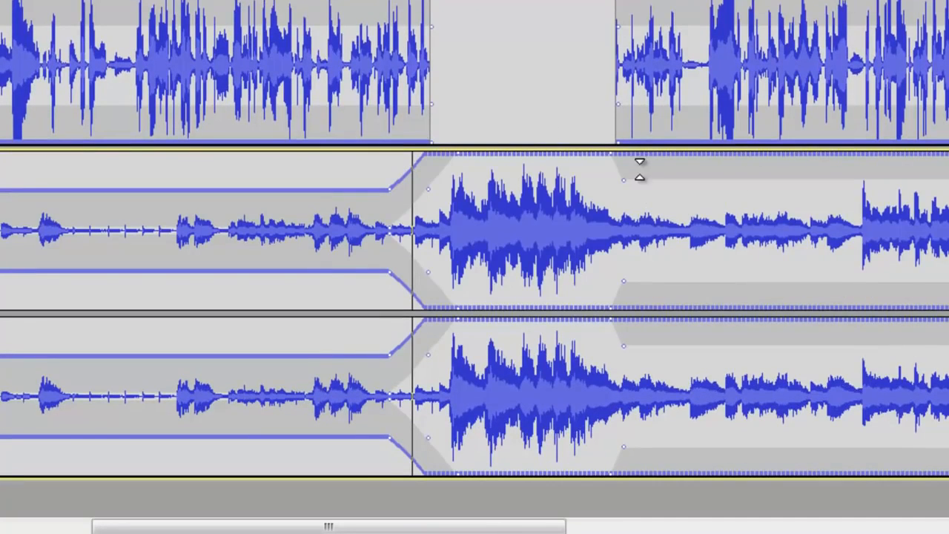
left_click_drag(656, 174, 666, 217)
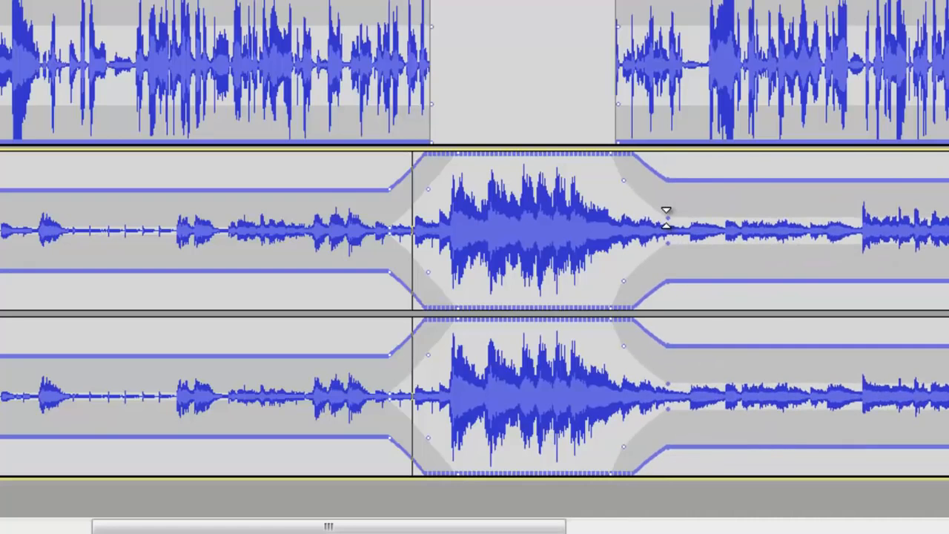
Fade the music gradually under the second narration clip, bringing its envelope down to about 0.3 at about 31.8 s.
left_click_drag(265, 531, 476, 530)
left_click_drag(594, 184, 616, 207)
scroll(658, 258, "up", 3)
scroll(617, 259, "down", 3)
scroll(617, 259, "up", 3)
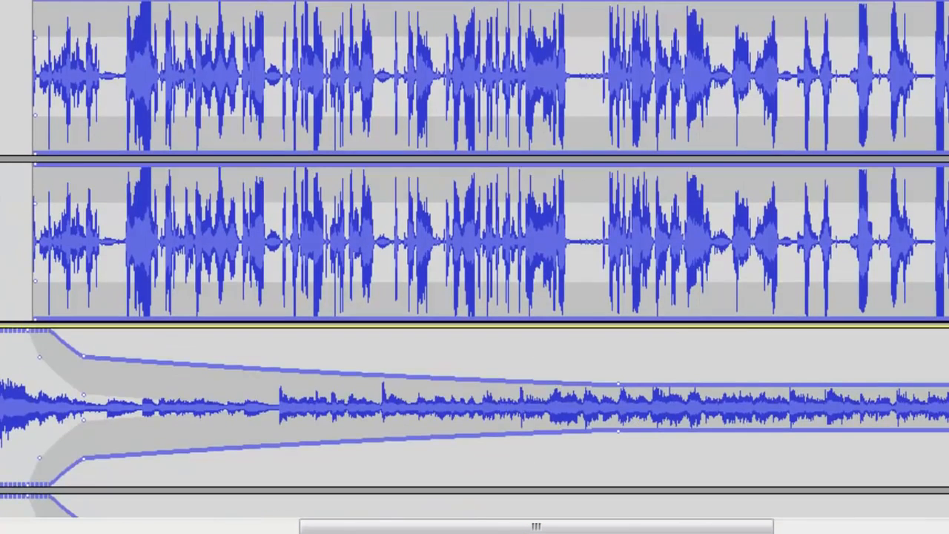
Play the mix from about 19.6 s and again from about 30 s to check the music level against the narration.
left_click_drag(707, 526, 561, 530)
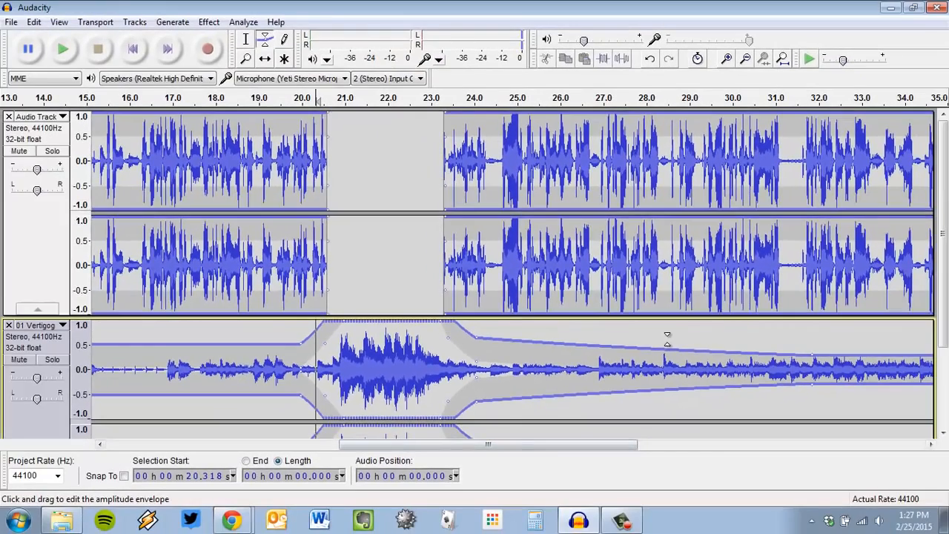
scroll(529, 237, "down", 3)
scroll(528, 238, "up", 3)
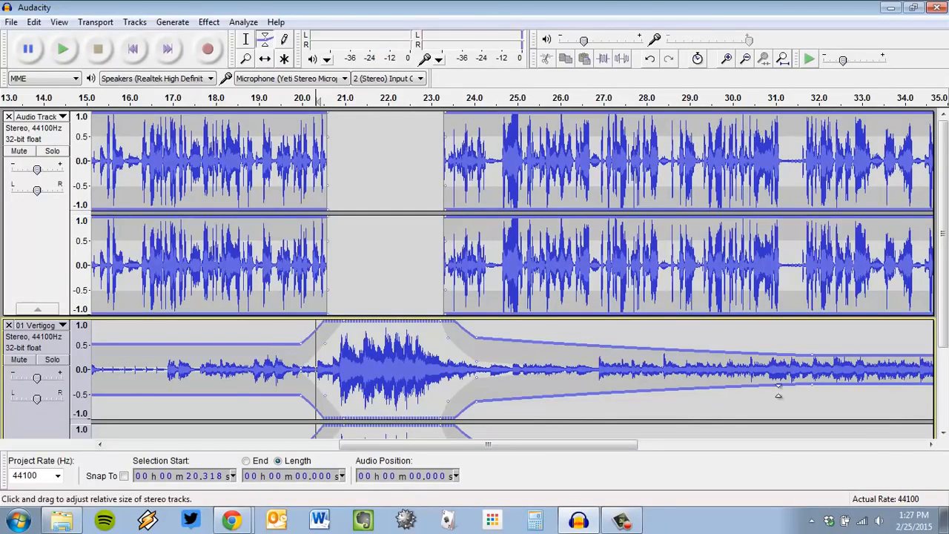
left_click(285, 98)
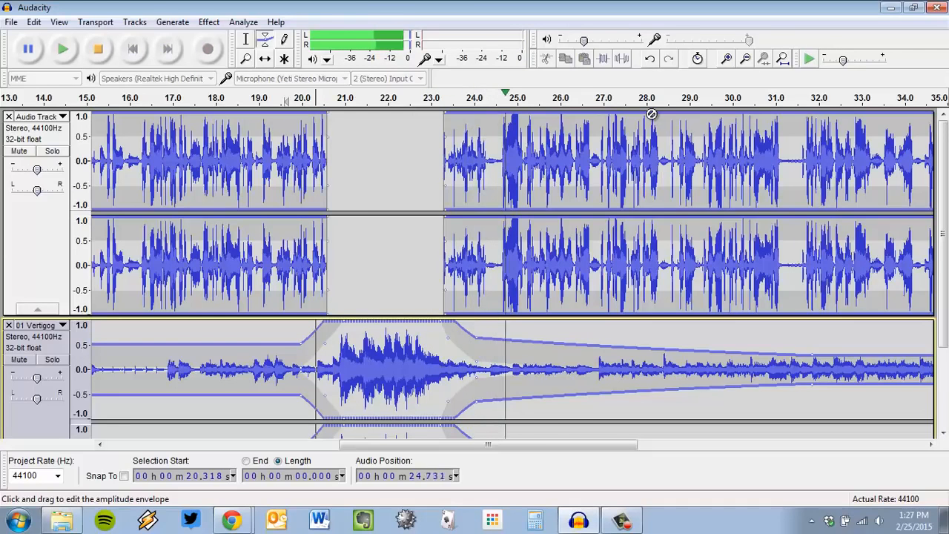
left_click(99, 49)
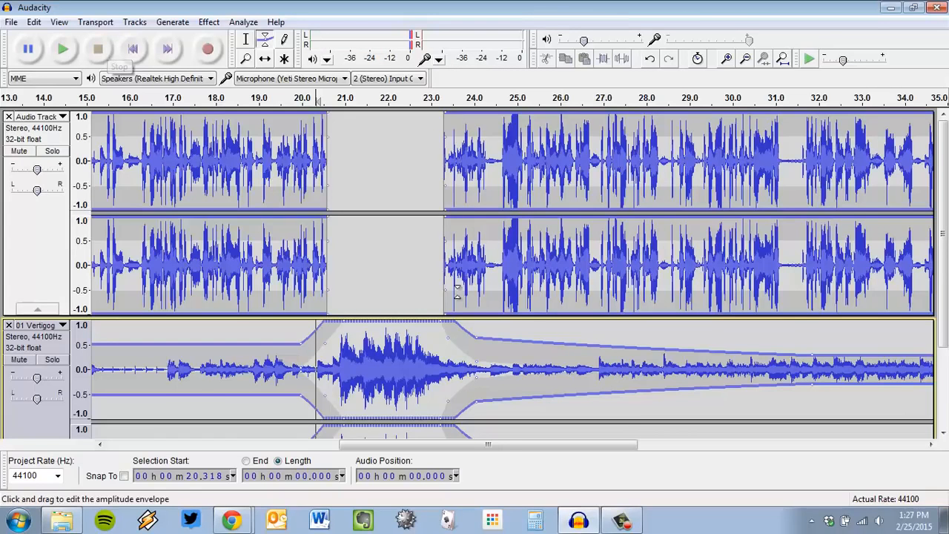
left_click(735, 97)
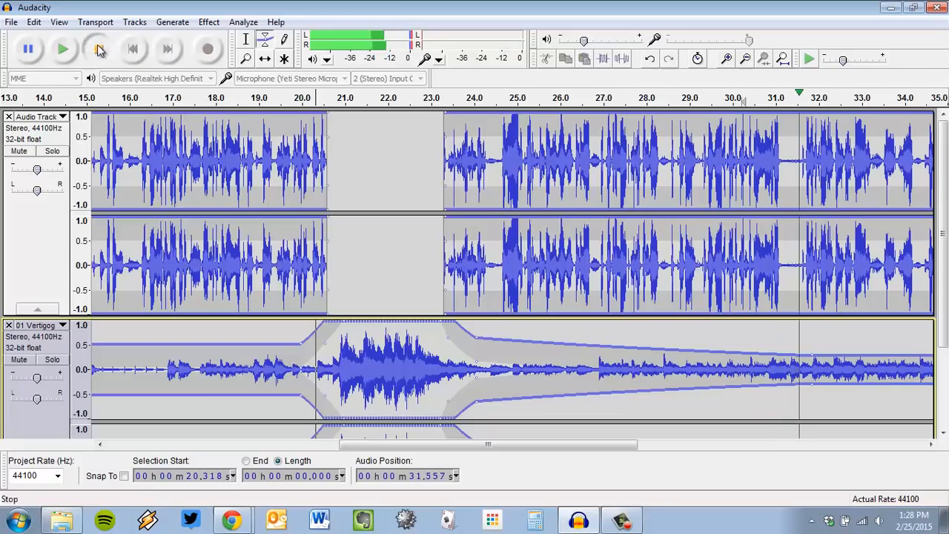
key("space")
Move the last music envelope point earlier to about 30.7 s and slightly lower, at about 0.25.
left_click_drag(812, 356, 763, 356)
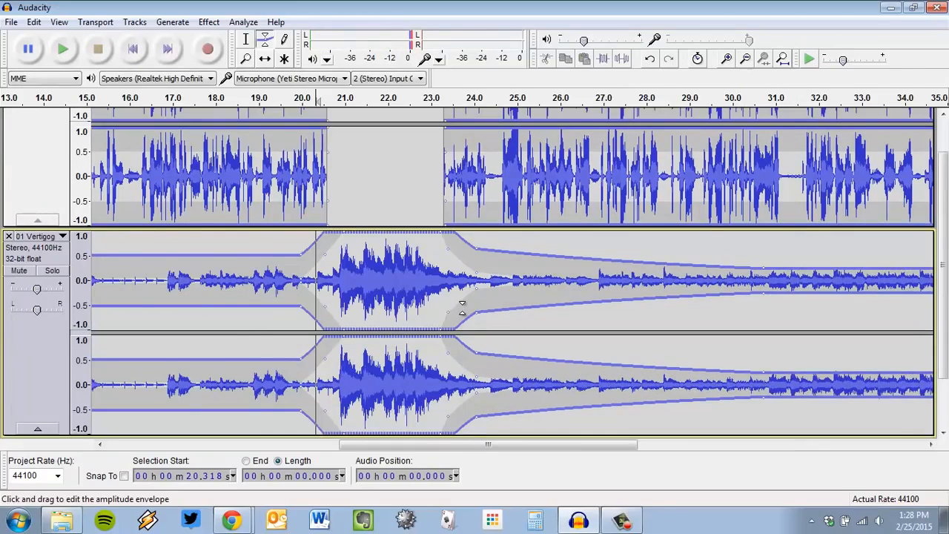
scroll(461, 306, "up", 3)
scroll(489, 293, "down", 3)
scroll(575, 215, "up", 3)
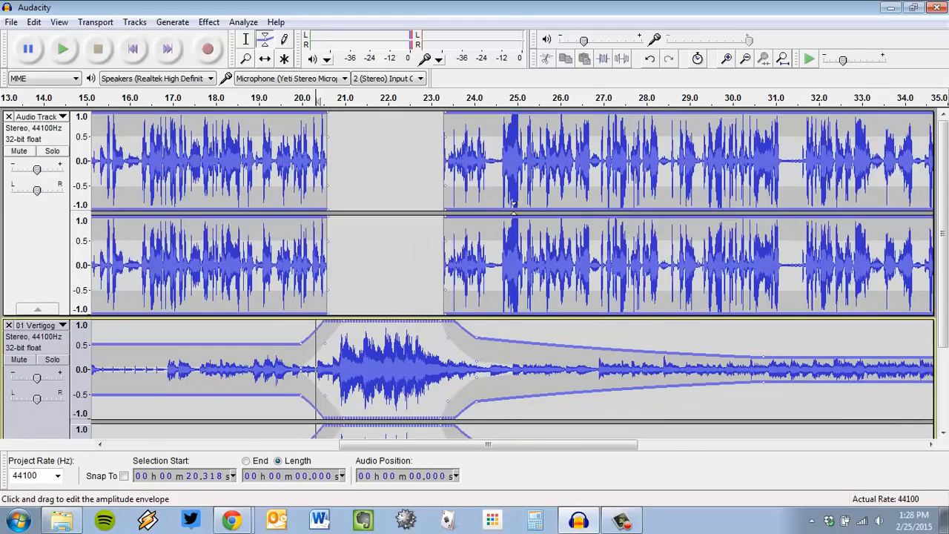
Try selecting a 12.2 s stretch of music from about 17.9 s and a 9.5 s stretch of narration from about 21.5 s.
left_click(247, 39)
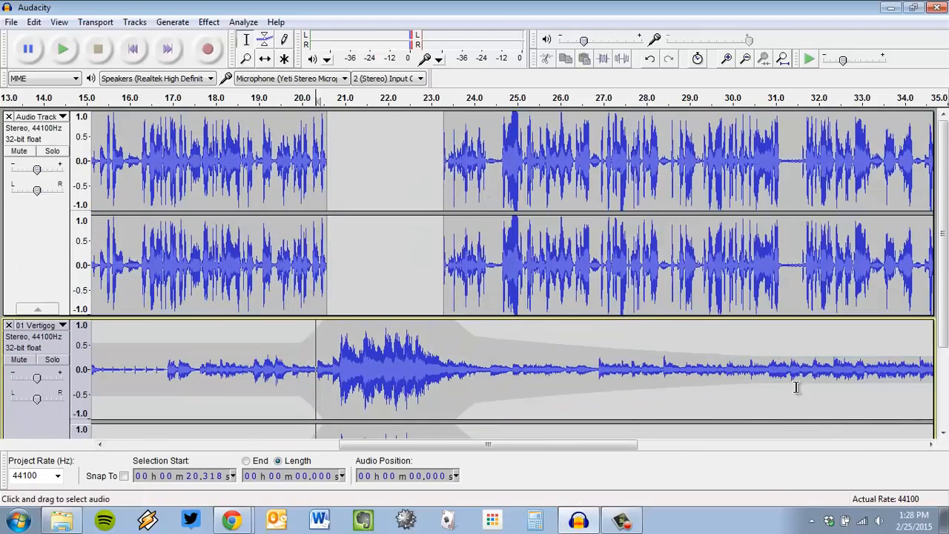
scroll(634, 353, "down", 4)
left_click_drag(219, 246, 737, 265)
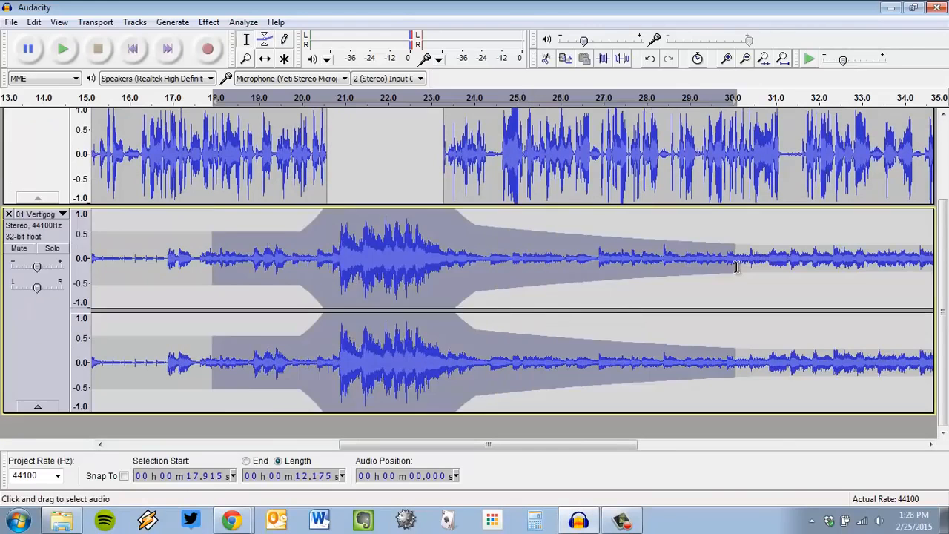
scroll(608, 276, "up", 4)
left_click_drag(368, 152, 773, 223)
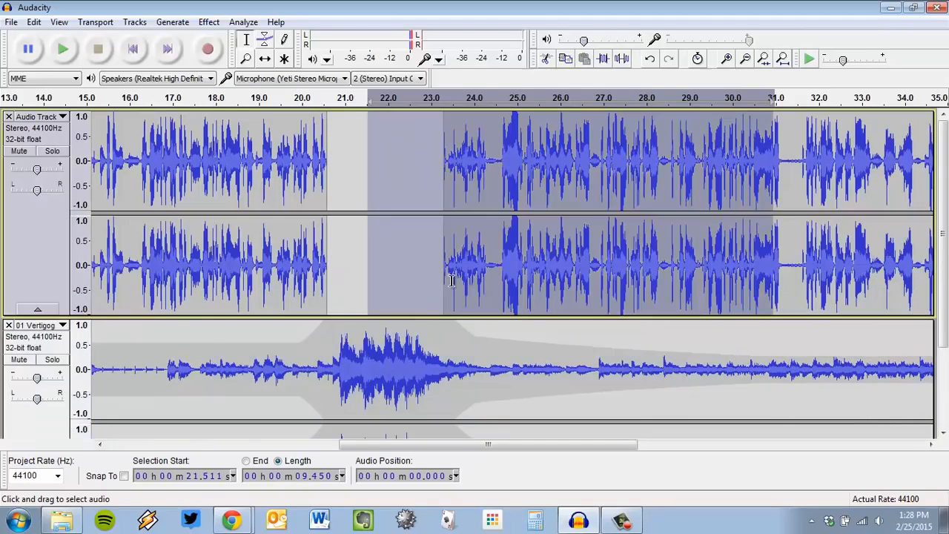
Select the entire music track and look over the available effects without applying one.
left_click(53, 262)
scroll(35, 289, "down", 3)
left_click(31, 376)
scroll(335, 269, "up", 3)
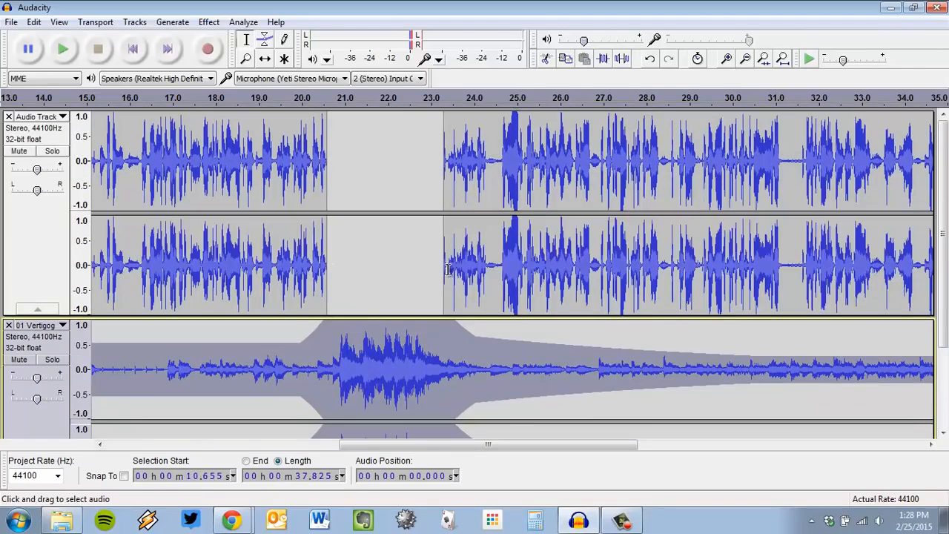
left_click(208, 22)
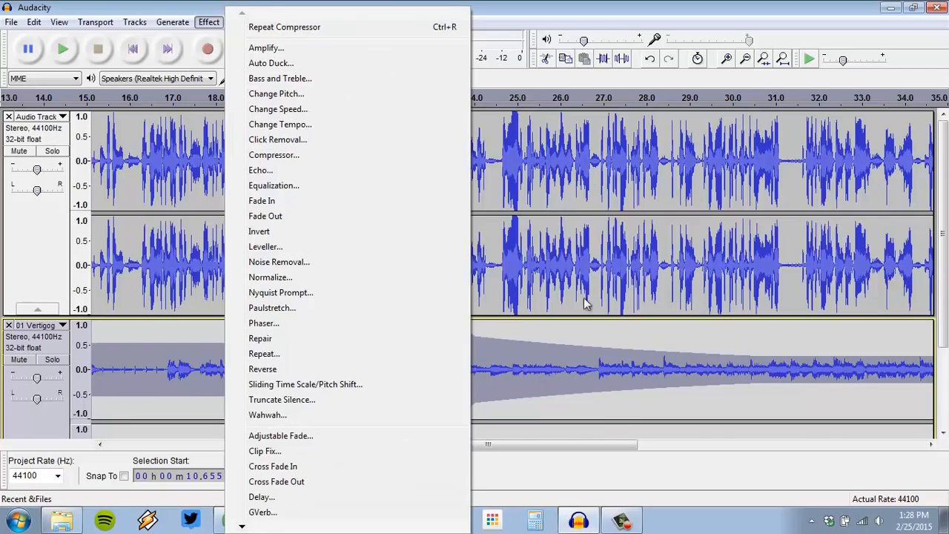
left_click(627, 375)
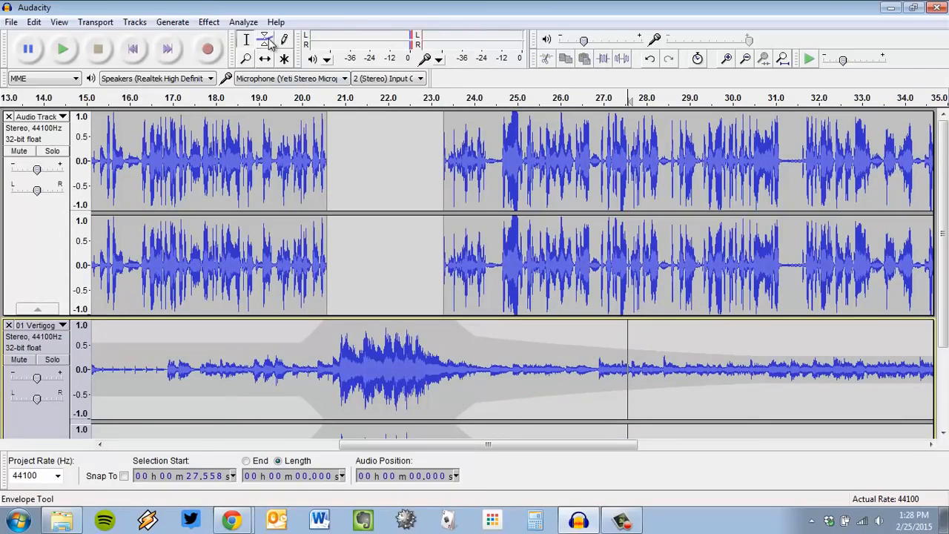
Fit the whole project in the window and examine how the music's volume changes line up with the narration.
left_click(690, 373)
scroll(673, 391, "down", 3)
scroll(673, 392, "up", 3)
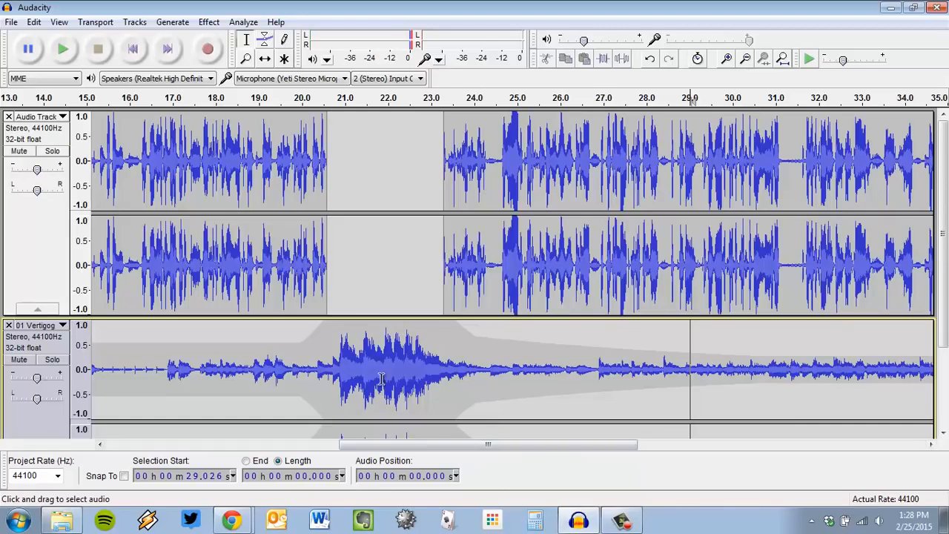
scroll(419, 343, "down", 3)
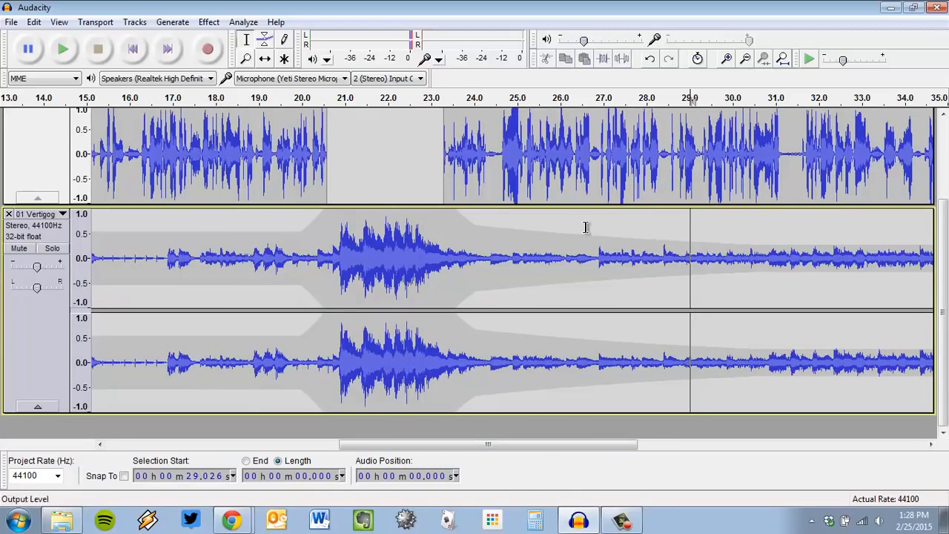
left_click(61, 23)
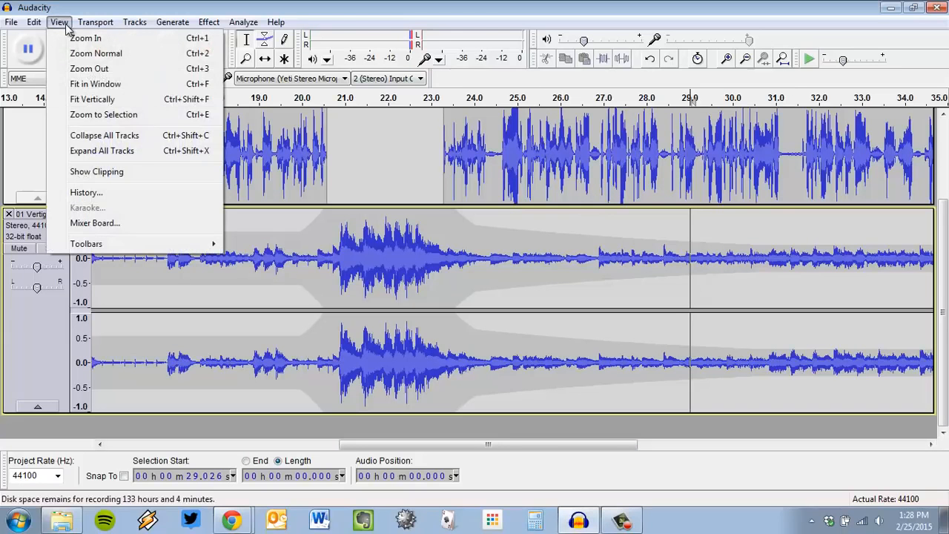
left_click(117, 87)
scroll(323, 324, "up", 3)
scroll(398, 237, "down", 3)
scroll(440, 347, "up", 3)
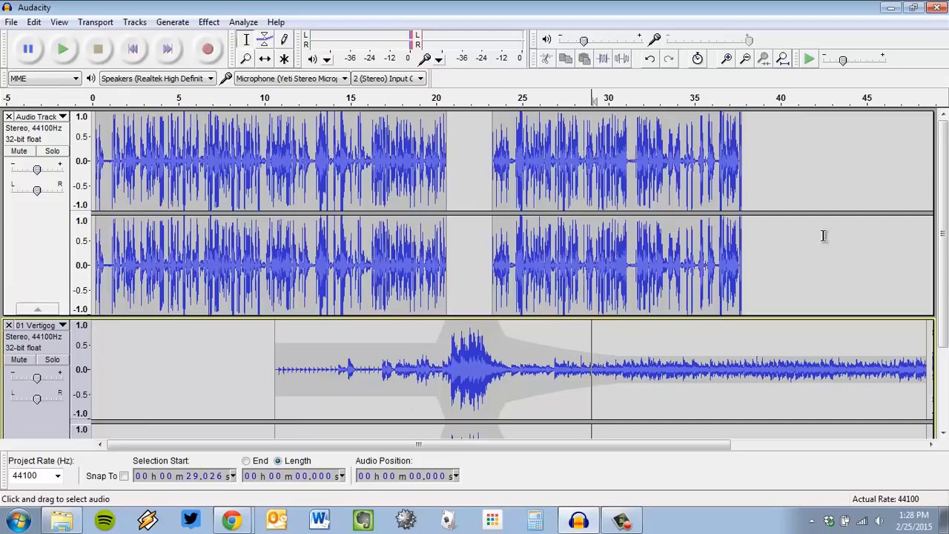
scroll(816, 270, "up", 3)
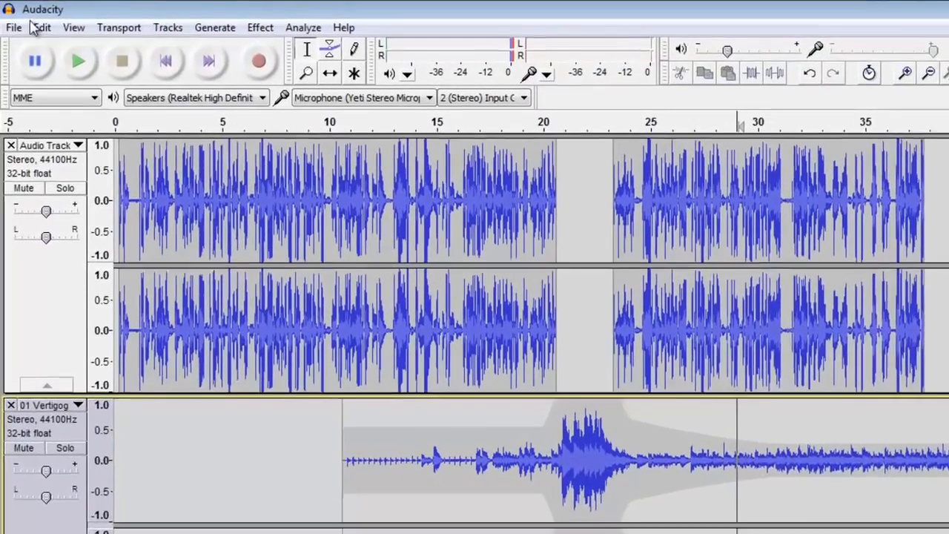
Save the project to the Desktop under the name "test for video".
left_click(14, 28)
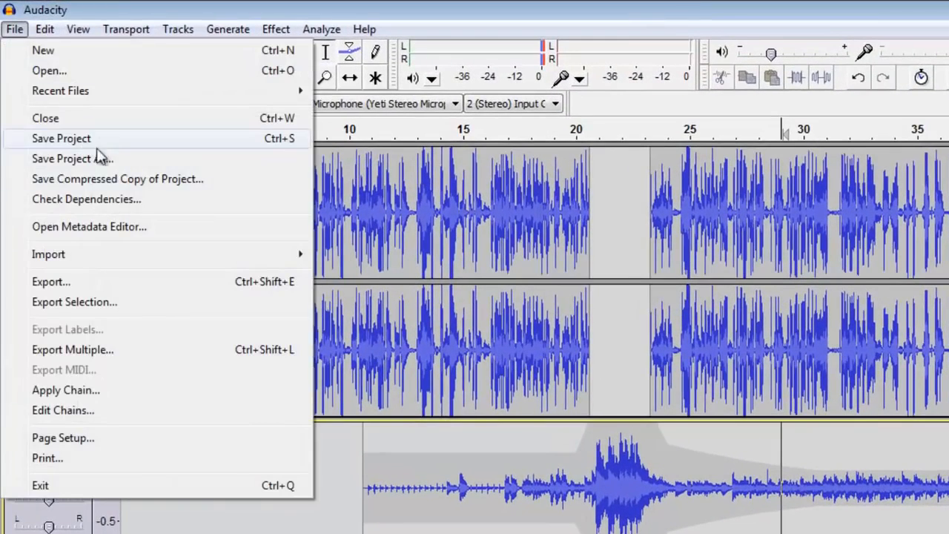
left_click(90, 159)
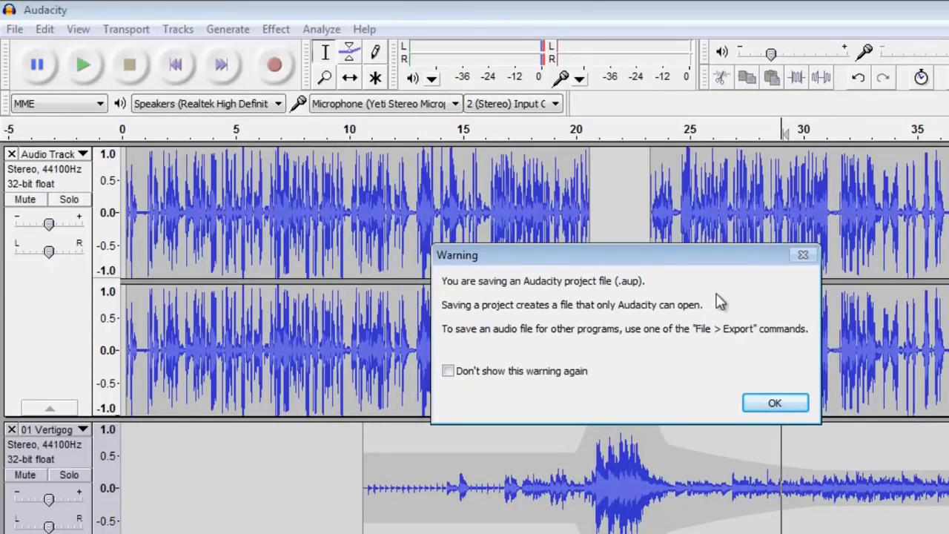
left_click(773, 403)
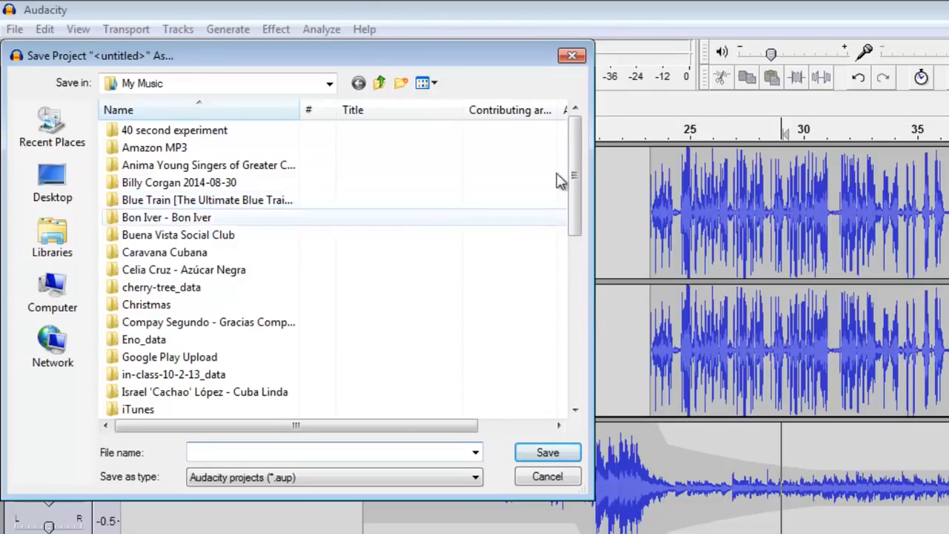
left_click(52, 186)
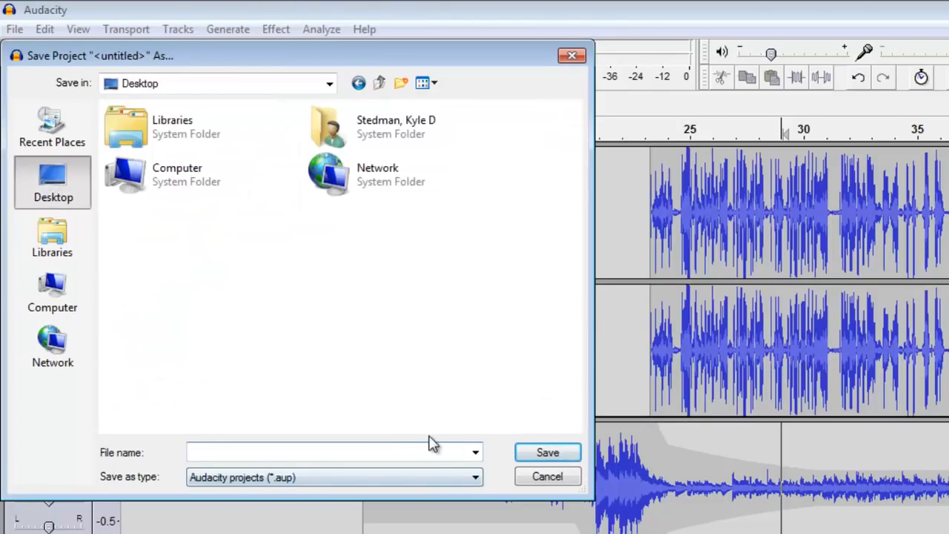
type("test for video")
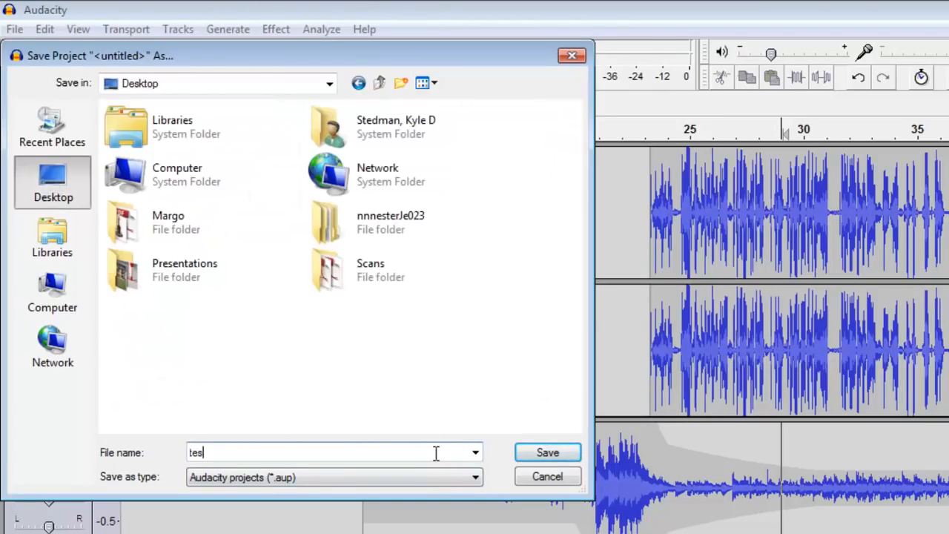
key("Return")
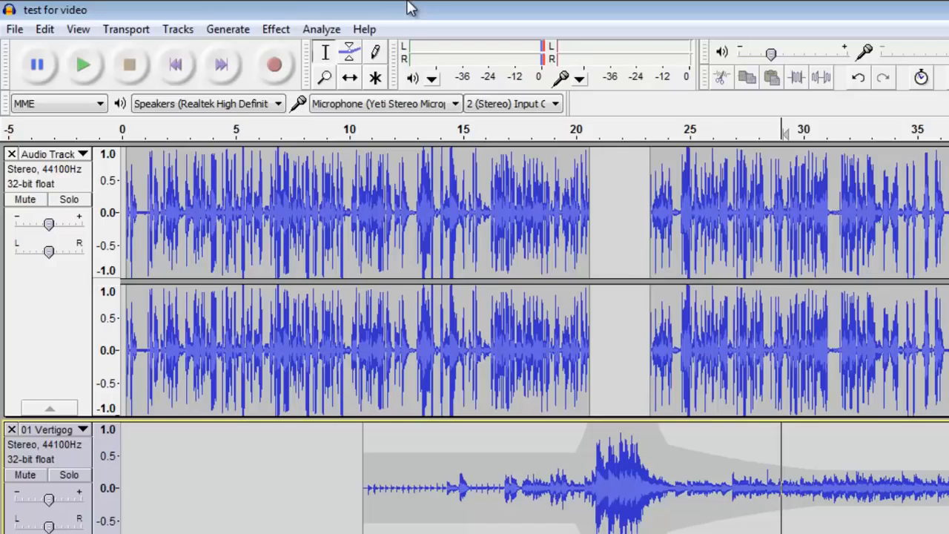
Set up an audio export of the project with MP3 Files as the format and the Desktop as the destination.
left_click(7, 34)
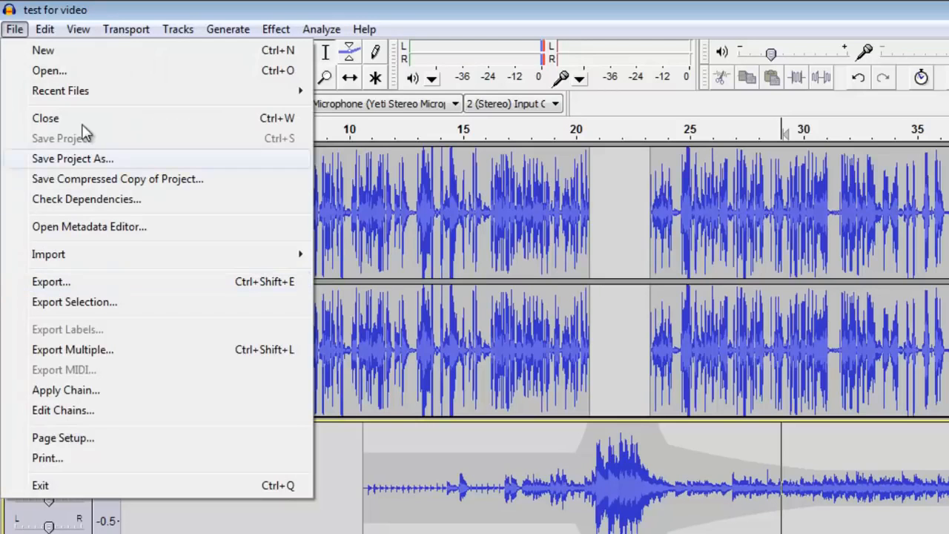
left_click(136, 286)
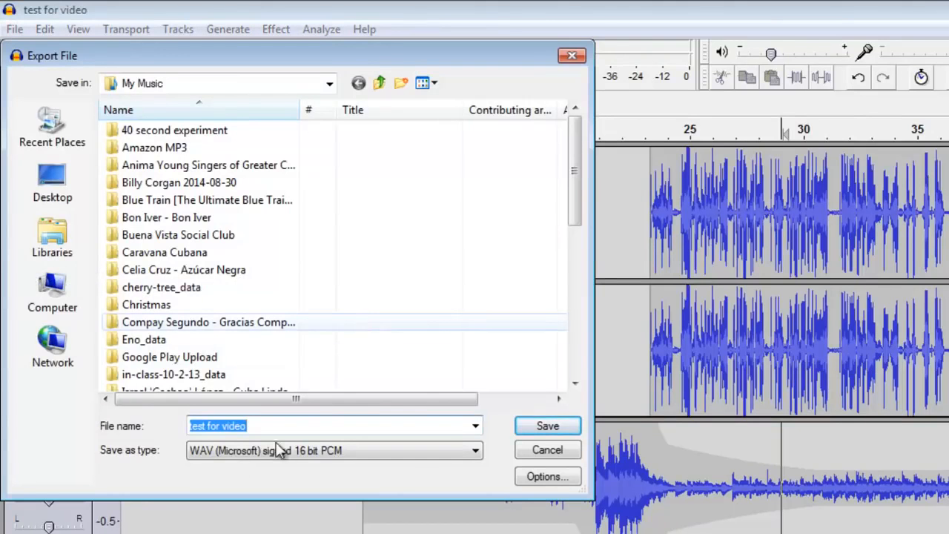
left_click(472, 452)
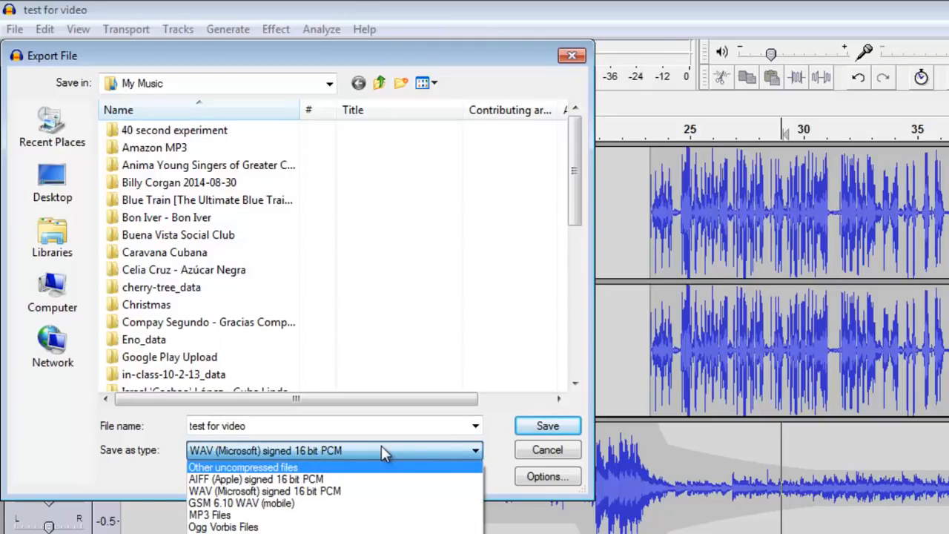
left_click(374, 526)
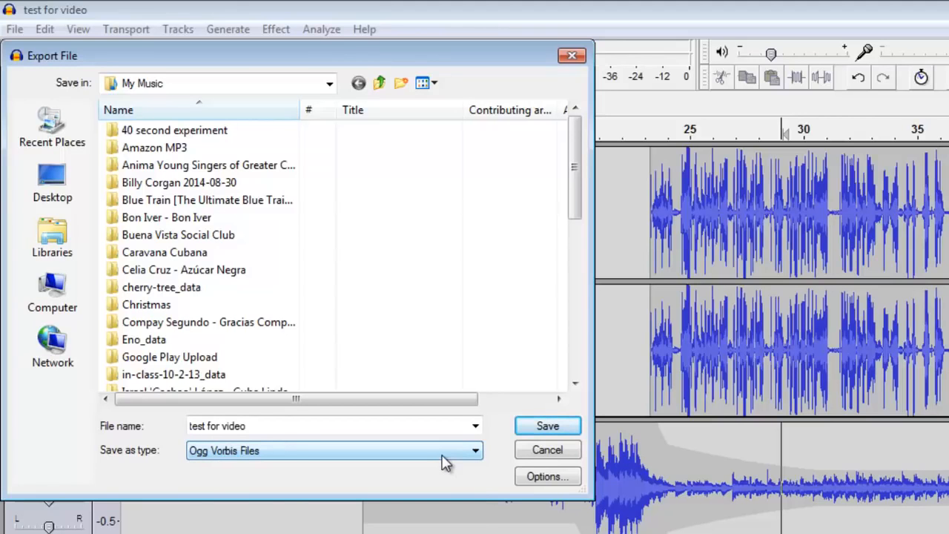
left_click(442, 461)
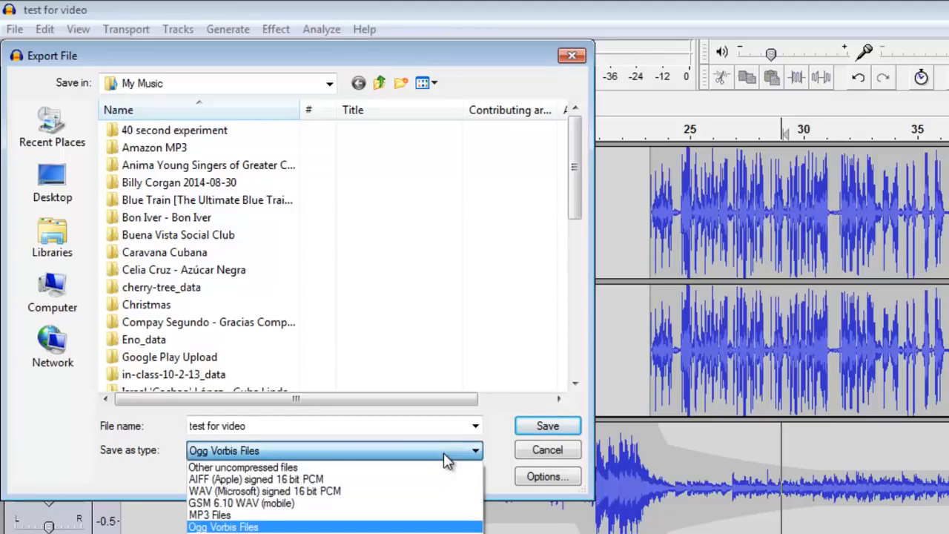
left_click(247, 515)
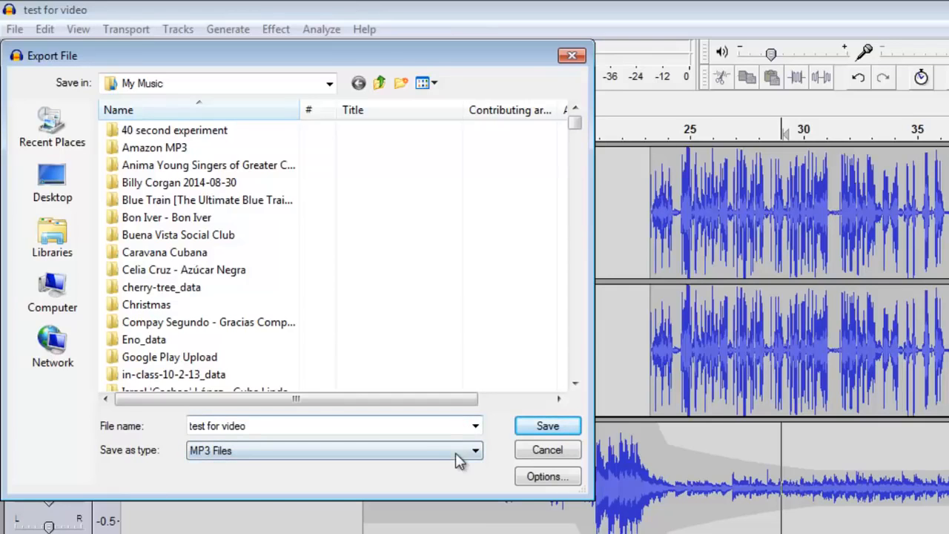
left_click(393, 452)
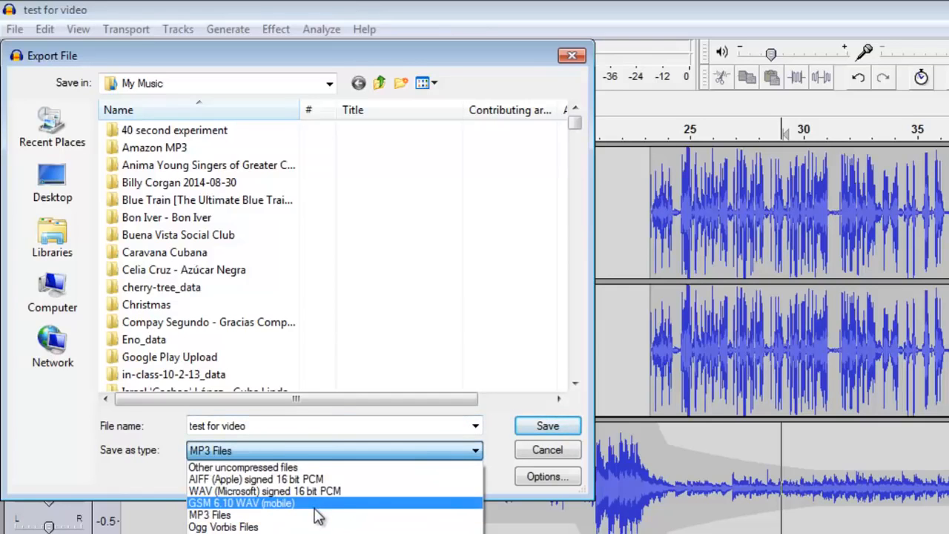
left_click(275, 514)
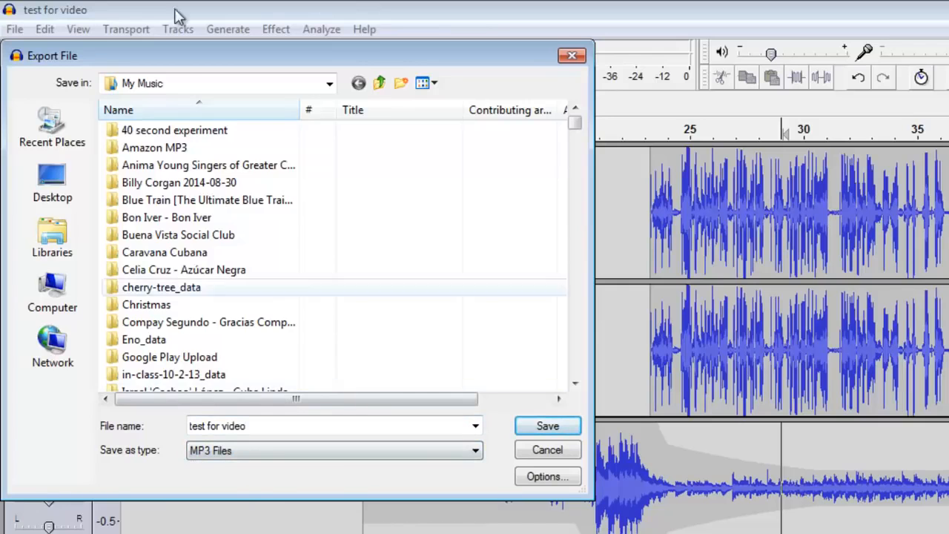
left_click(78, 176)
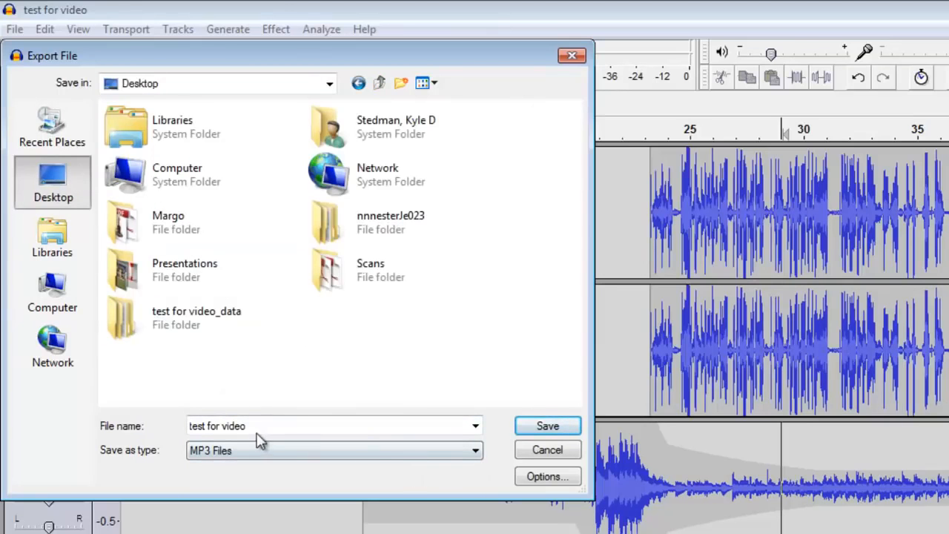
Set the MP3 export quality to 320 kbps with the constant bit rate mode.
left_click(542, 477)
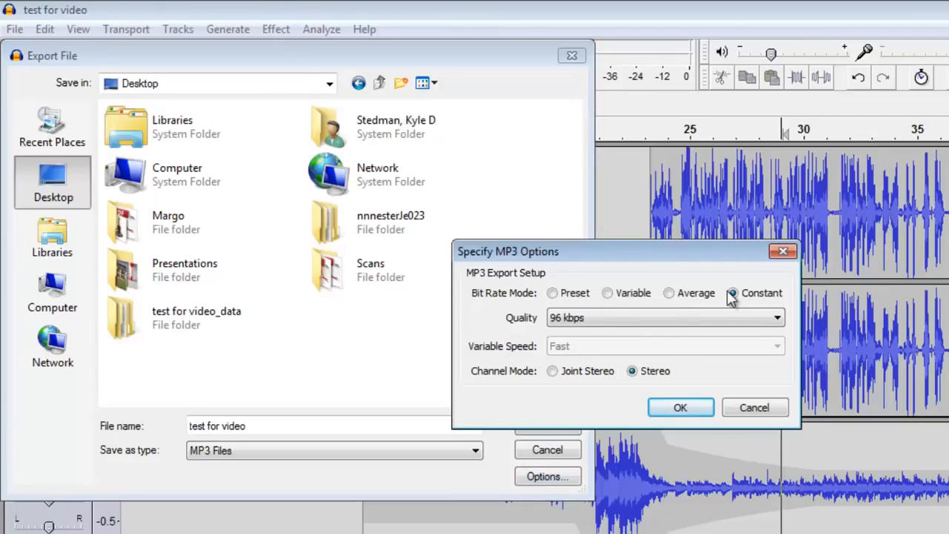
left_click(647, 317)
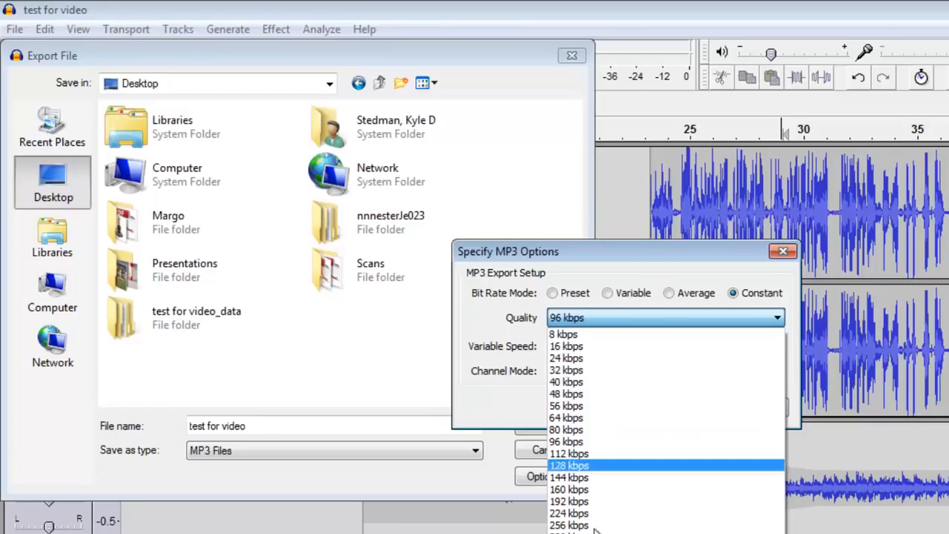
left_click(586, 530)
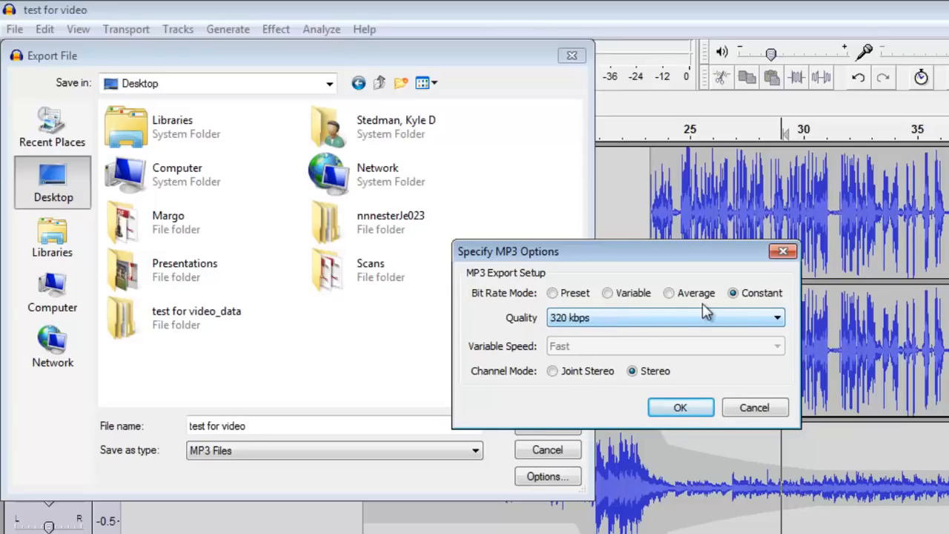
left_click(672, 403)
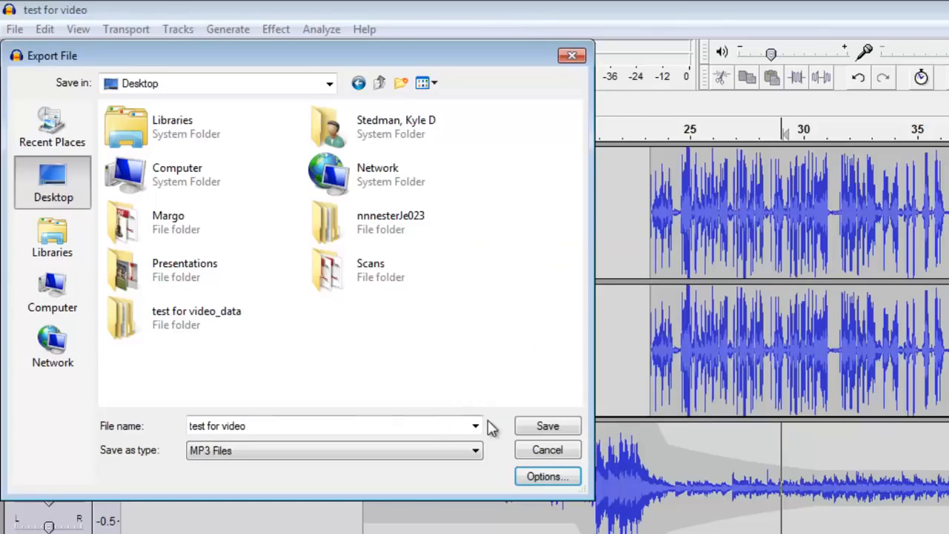
Proceed with the MP3 export, accepting the stereo mixdown, and clear all the metadata values carried over from the music file.
left_click(547, 425)
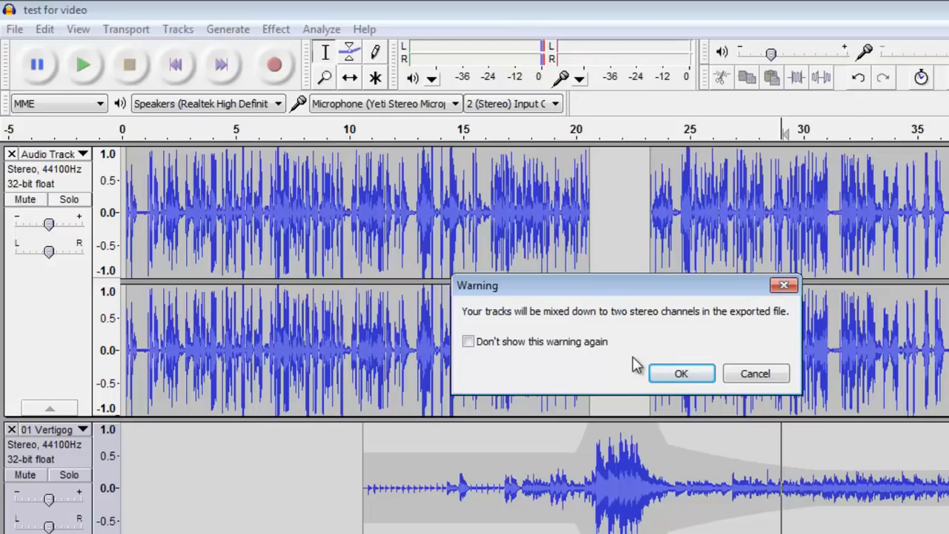
left_click(681, 372)
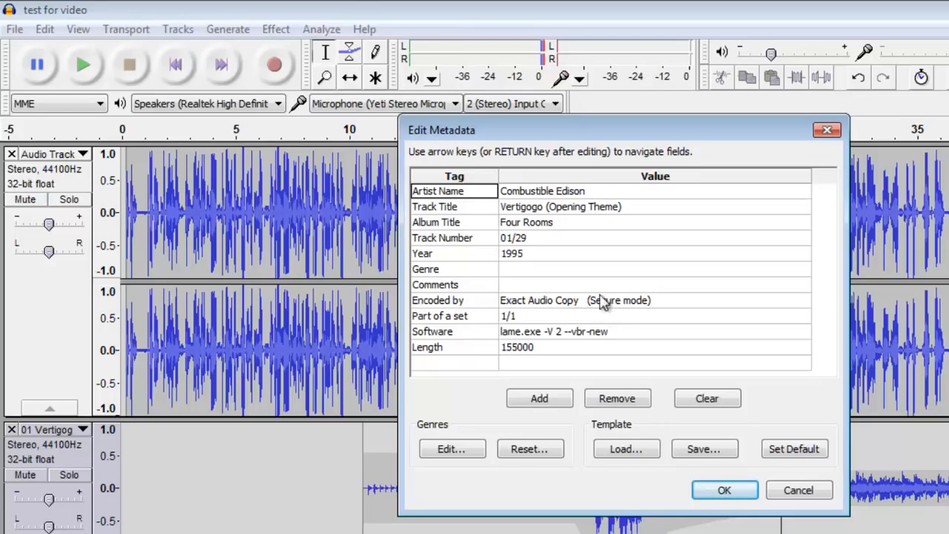
left_click(557, 191)
left_click(549, 208)
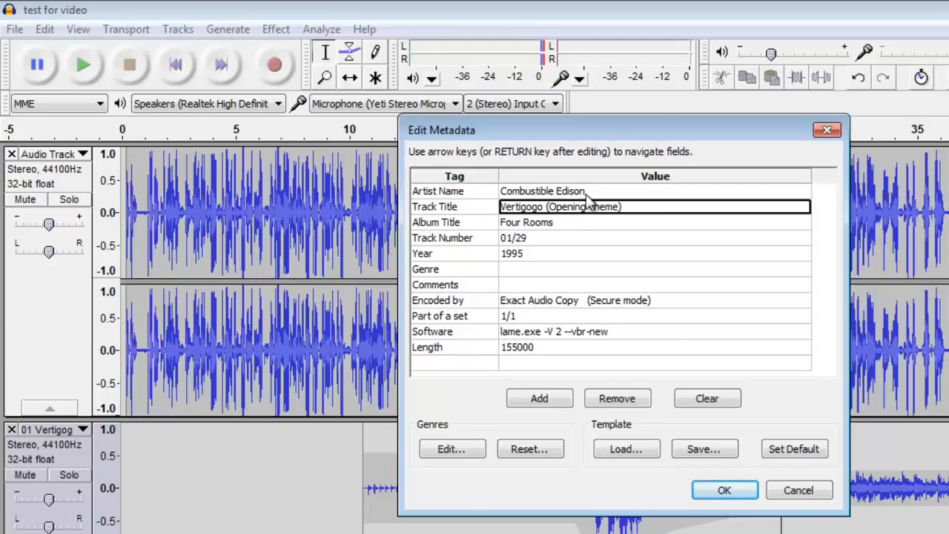
left_click(701, 402)
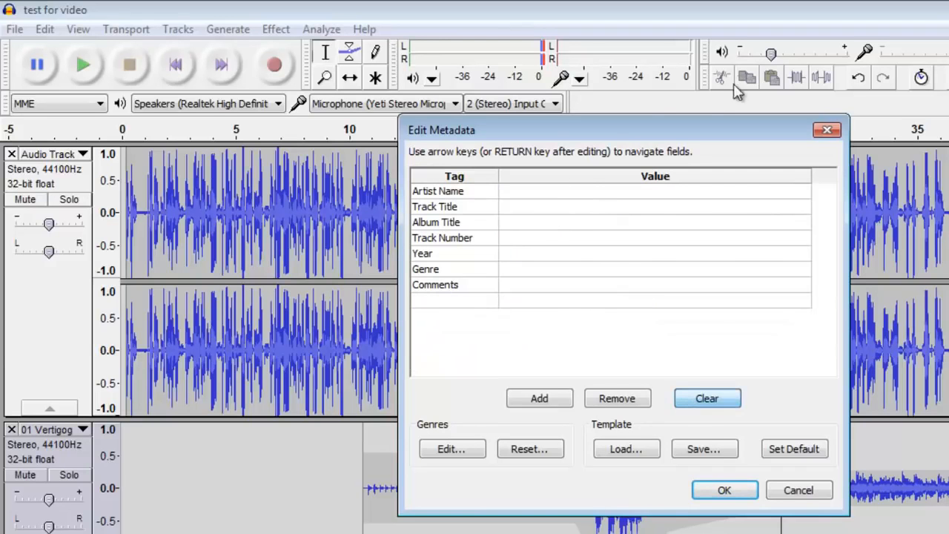
Fill in the metadata with the creator's full name as artist, "Test for Video" as track title and 2015 as year.
left_click(632, 194)
type("Kyle Stedman")
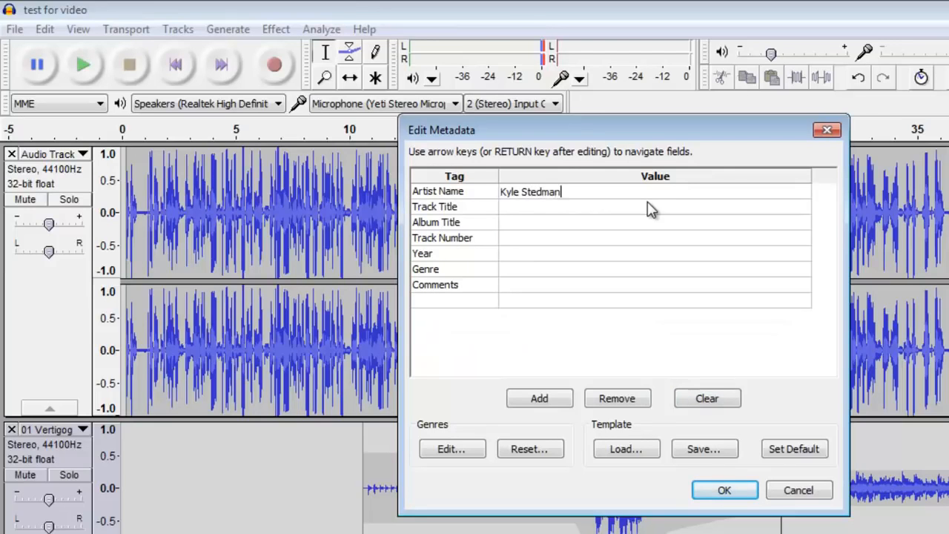
key("Return")
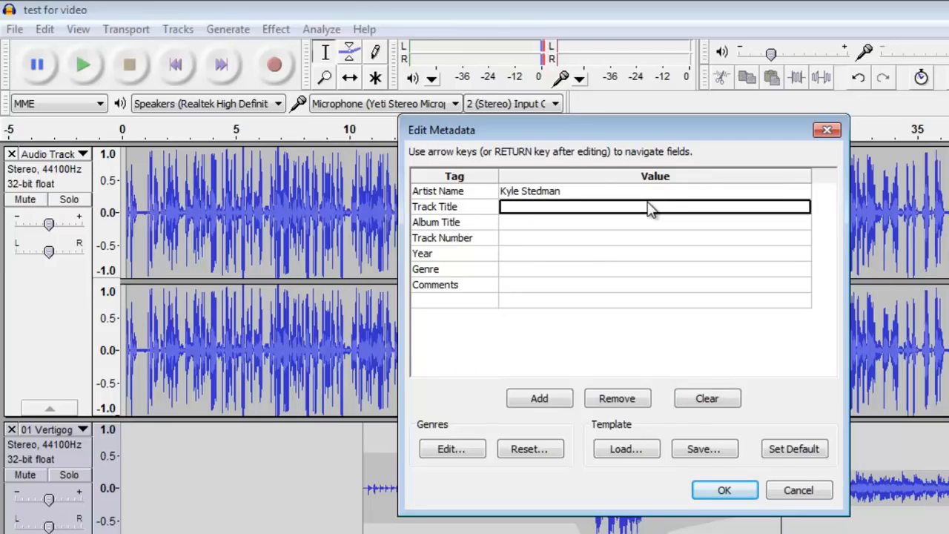
type("Test for Video")
key("Return")
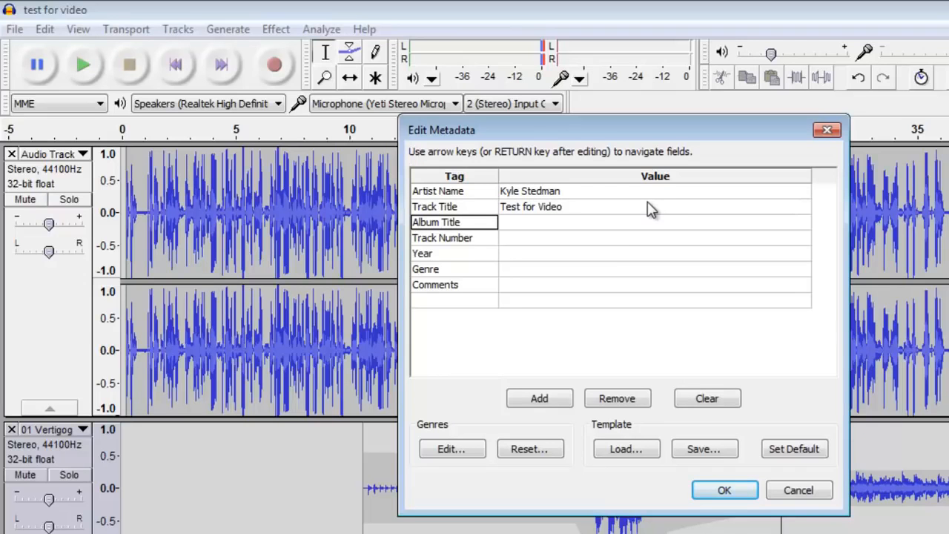
left_click(612, 255)
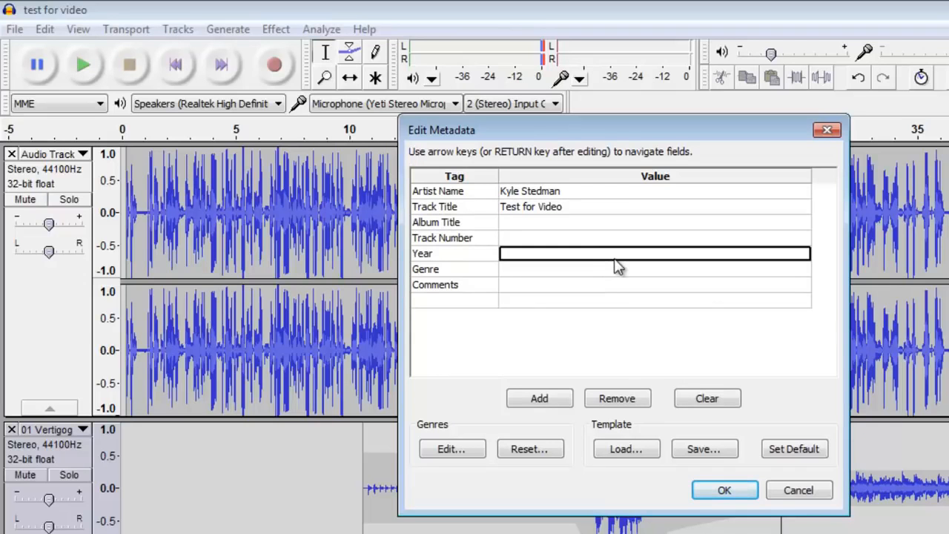
type("2015")
key("Return")
Set the genre tag to "Audio Testing" and accept the metadata to run the export.
left_click(612, 271)
type("udio")
key("BackSpace")
key("BackSpace")
key("BackSpace")
key("BackSpace")
key("BackSpace")
type("Audio Testing")
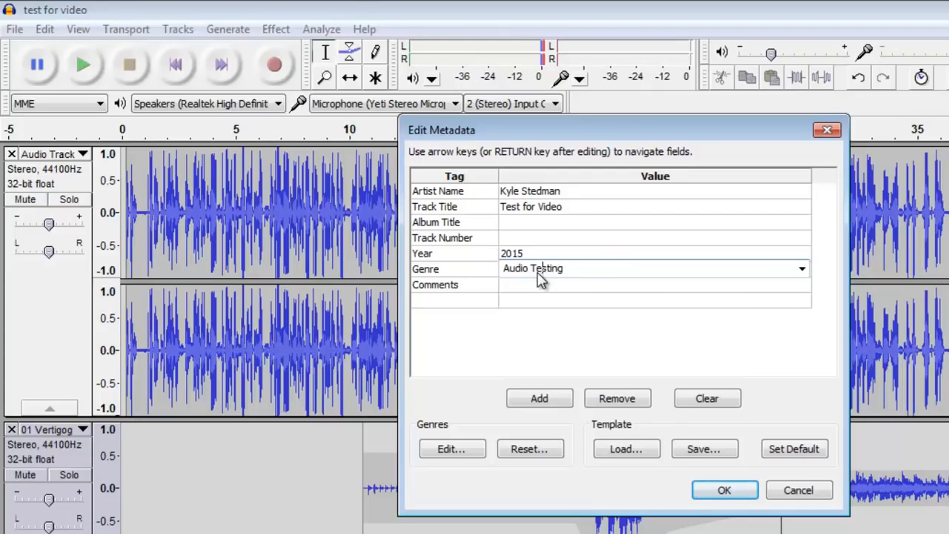
key("Return")
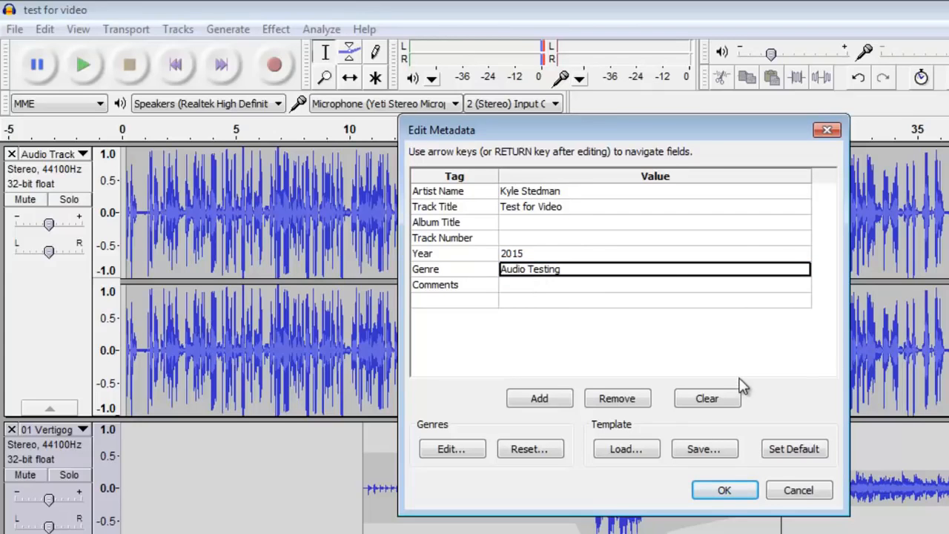
left_click(720, 493)
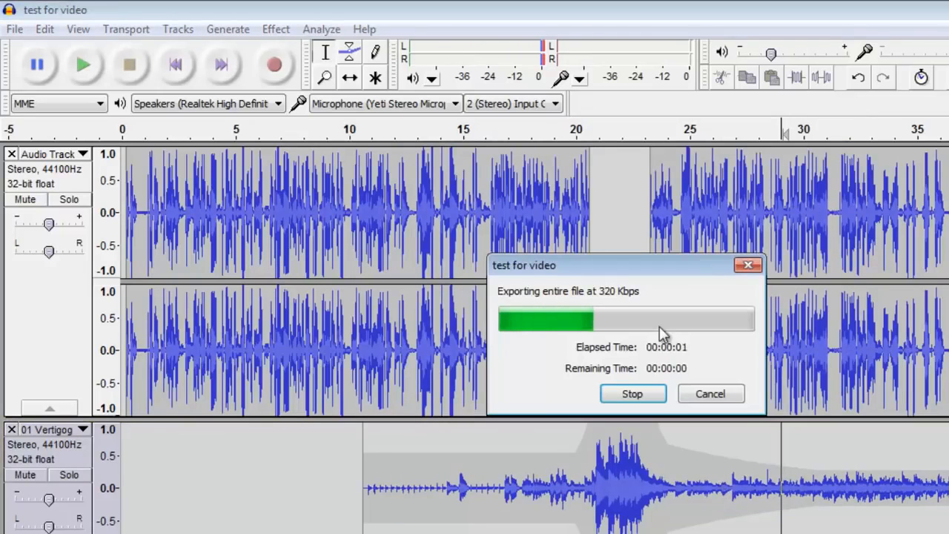